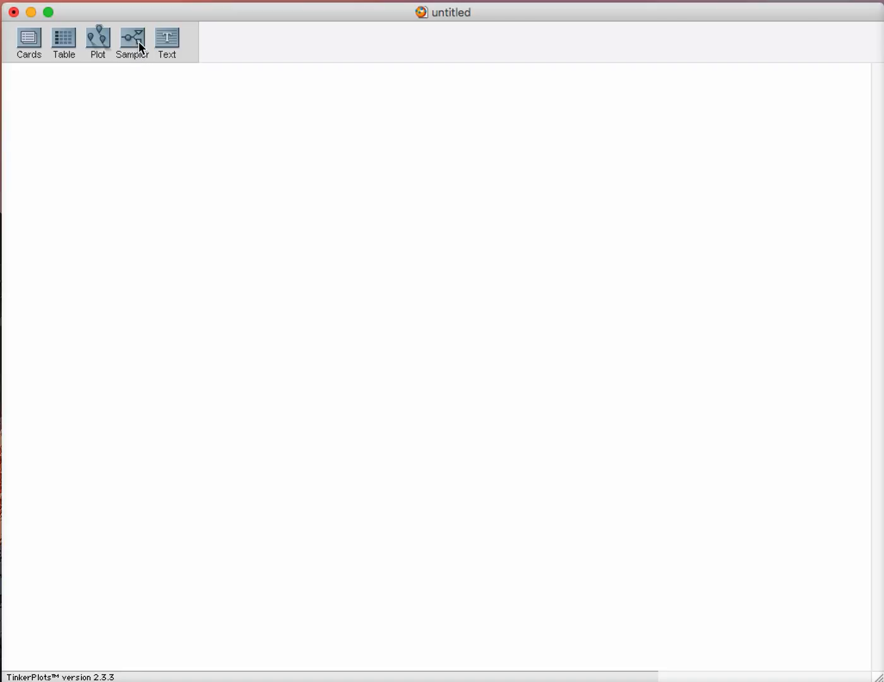
# Place a new sampler near the upper-left corner of the empty document and enlarge it slightly
pyautogui.moveTo(133, 36); pyautogui.dragTo(40, 85)
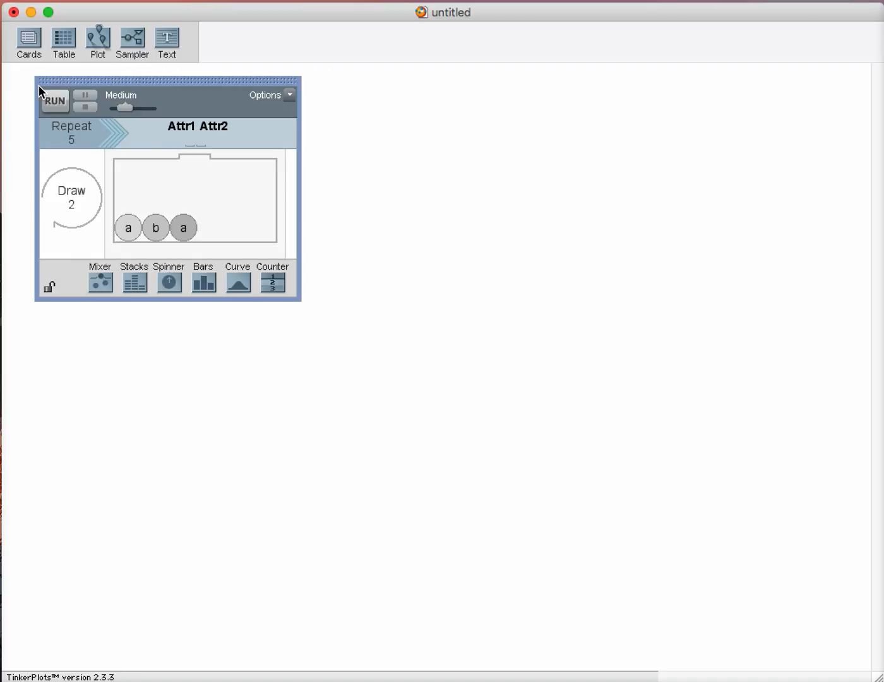
pyautogui.moveTo(299, 298); pyautogui.dragTo(309, 328)
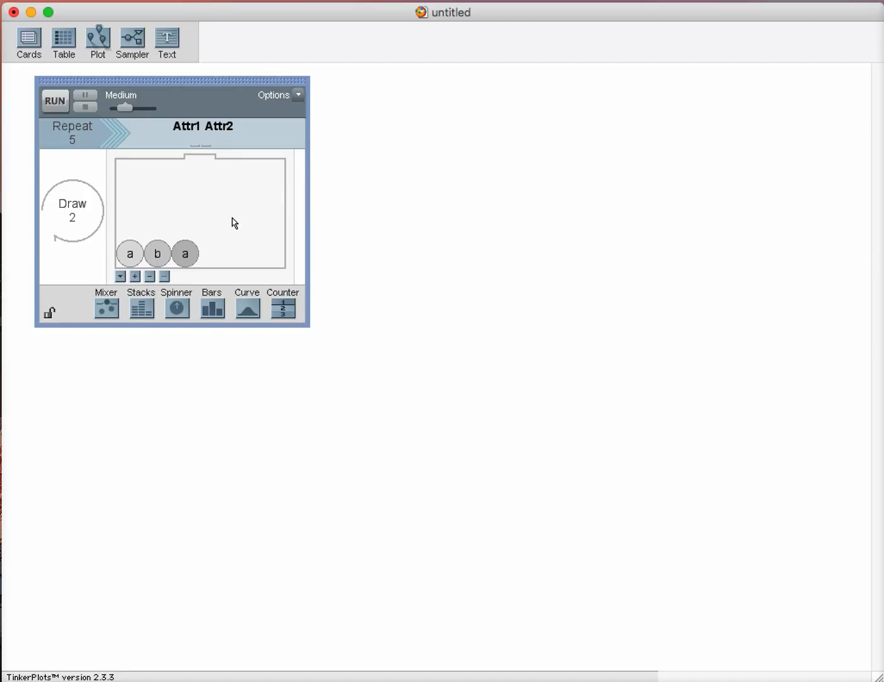
# Add two balls to the sampler's mixer, and remove balls until only a and b are left
pyautogui.click(135, 276)
pyautogui.click(135, 276)
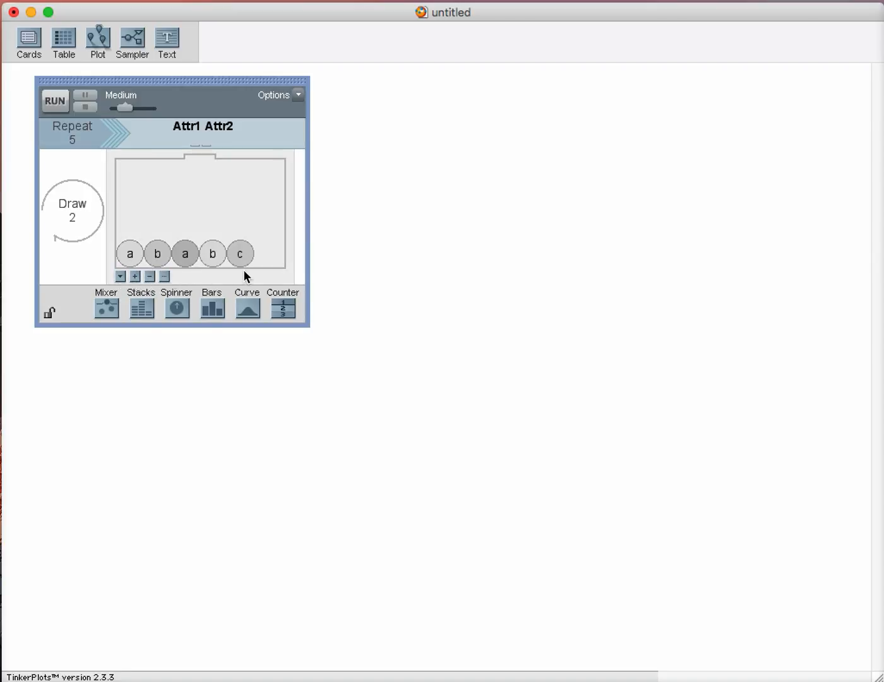
pyautogui.click(151, 277)
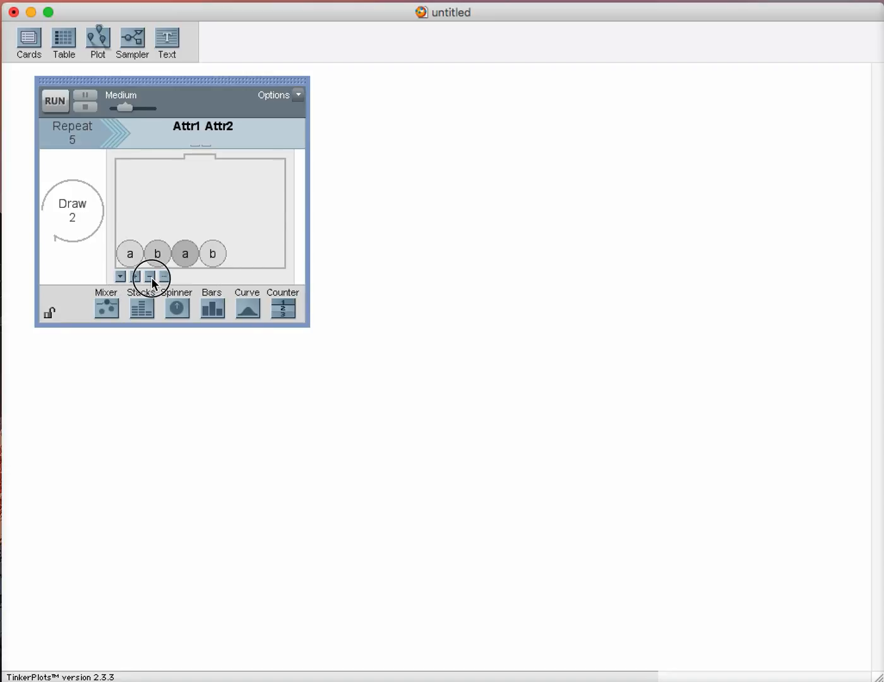
pyautogui.click(151, 277)
pyautogui.click(151, 276)
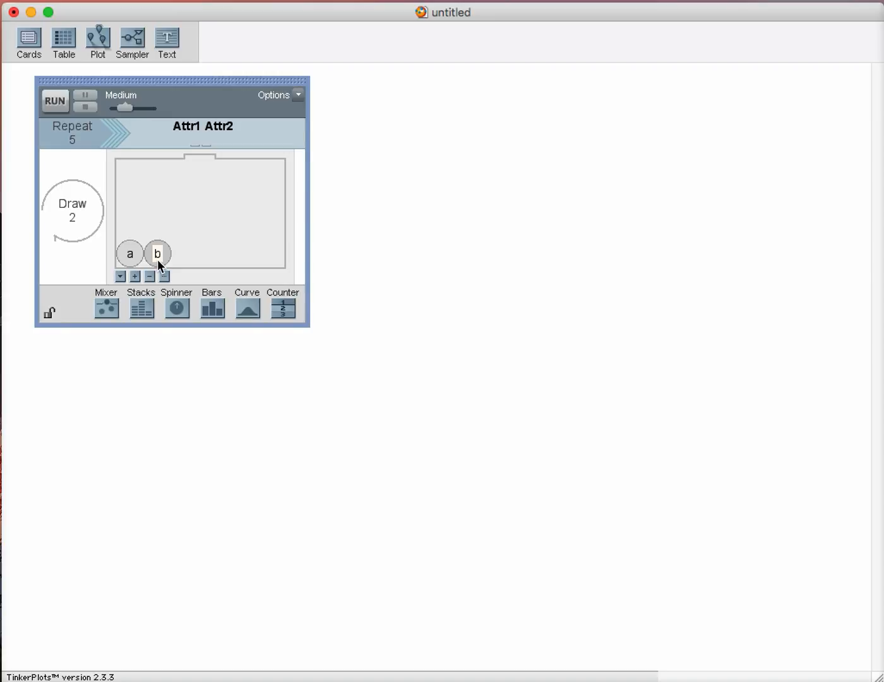
# Relabel the mixer's first ball as g
pyautogui.doubleClick(130, 254)
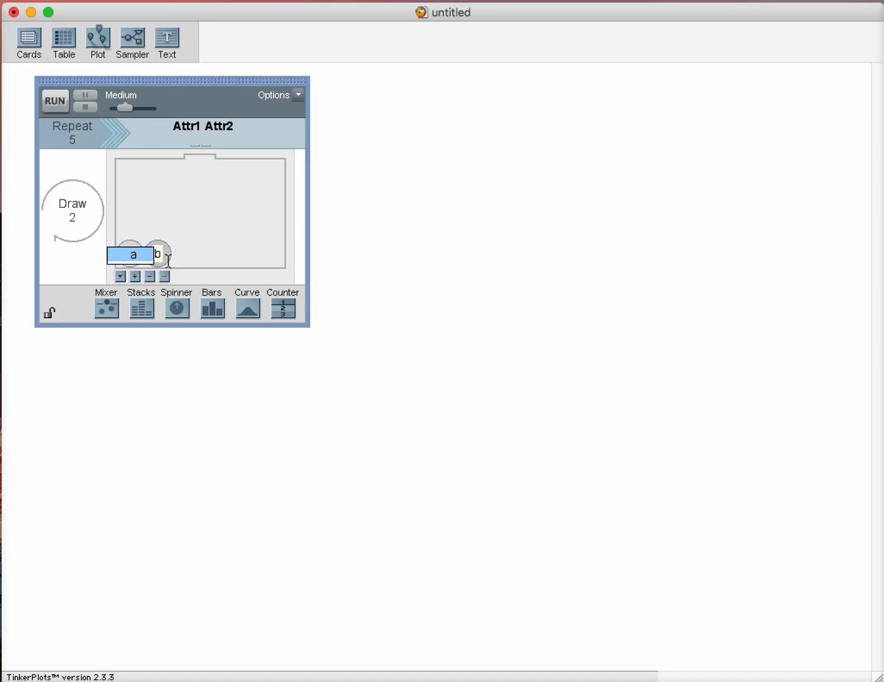
pyautogui.write('g')
pyautogui.press('Return')
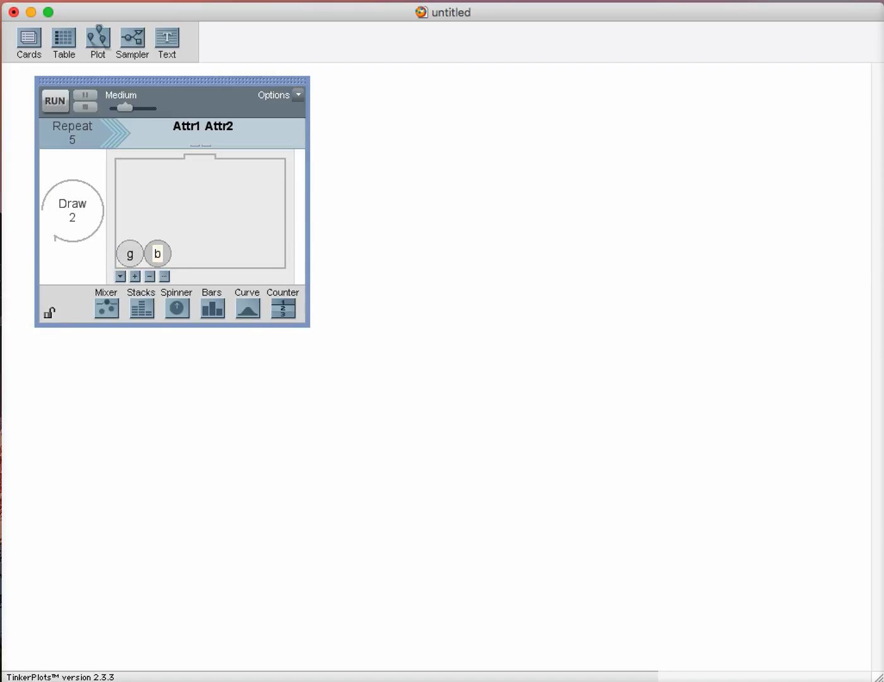
pyautogui.click(219, 249)
# Set the sampler's number of draws to 4
pyautogui.click(84, 220)
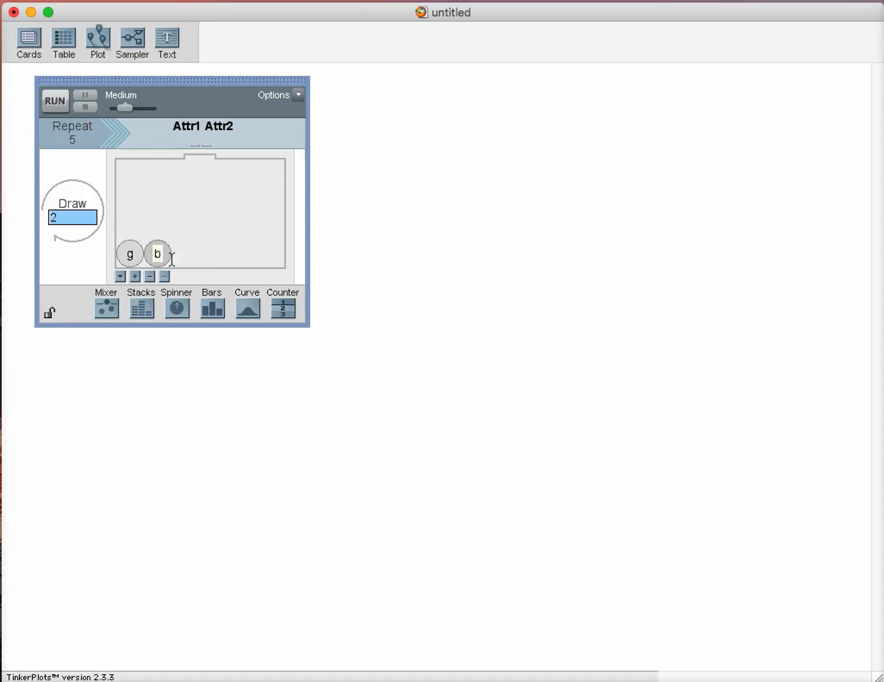
pyautogui.click(89, 218)
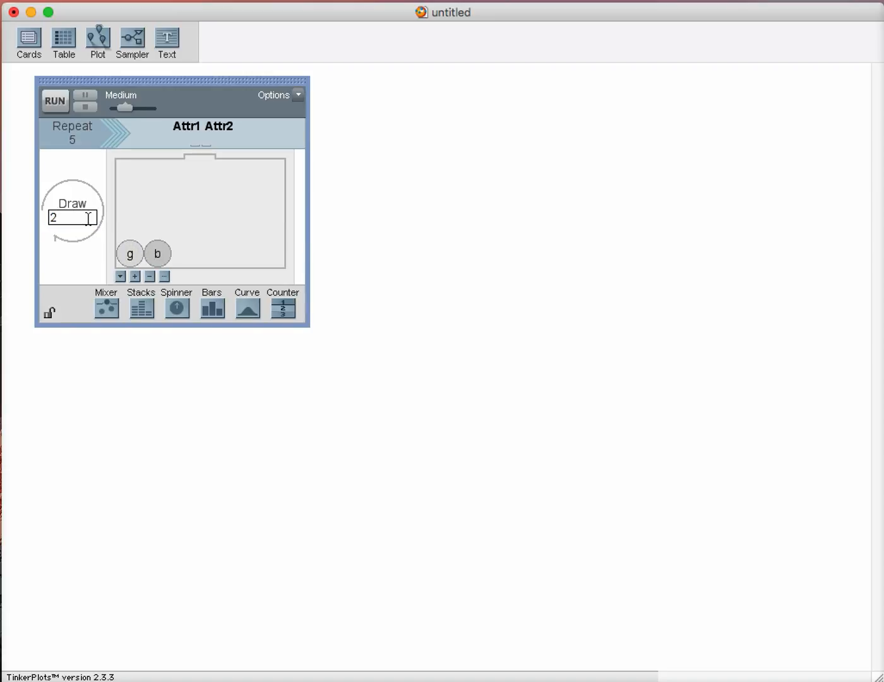
pyautogui.write('4')
pyautogui.press('Return')
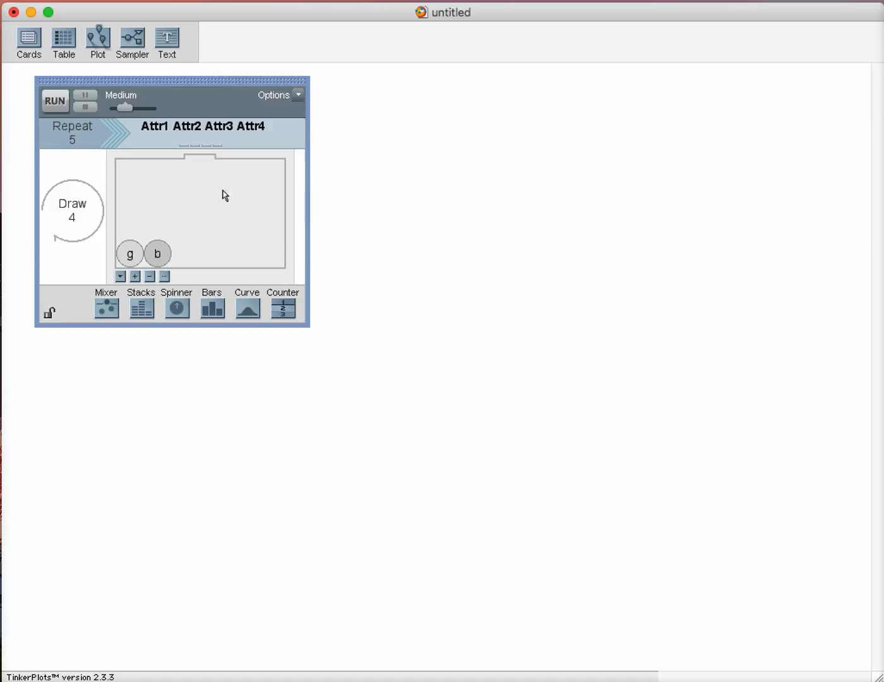
# Set the sampler's number of repeats to 3
pyautogui.click(84, 139)
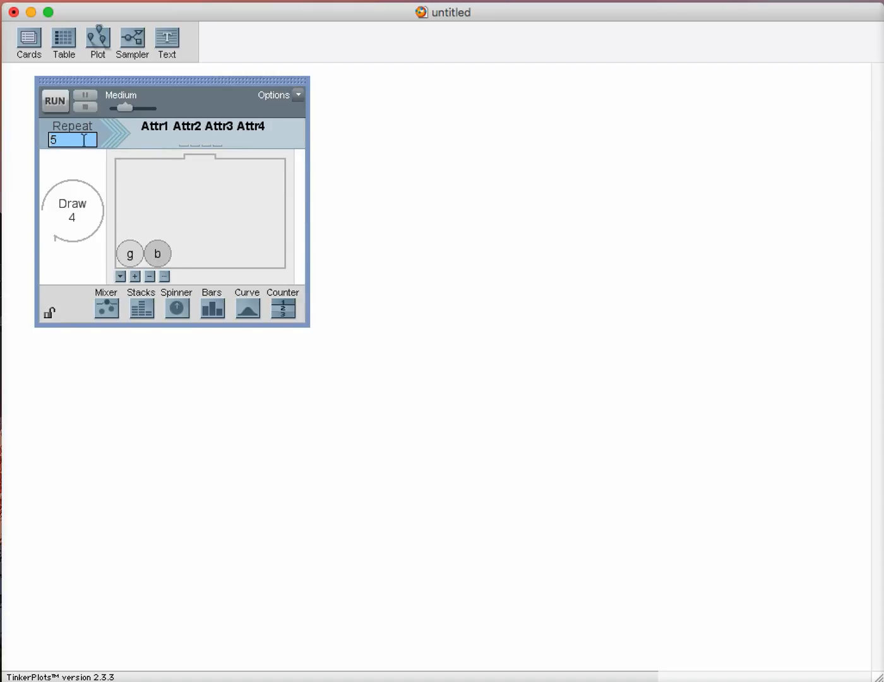
pyautogui.click(82, 139)
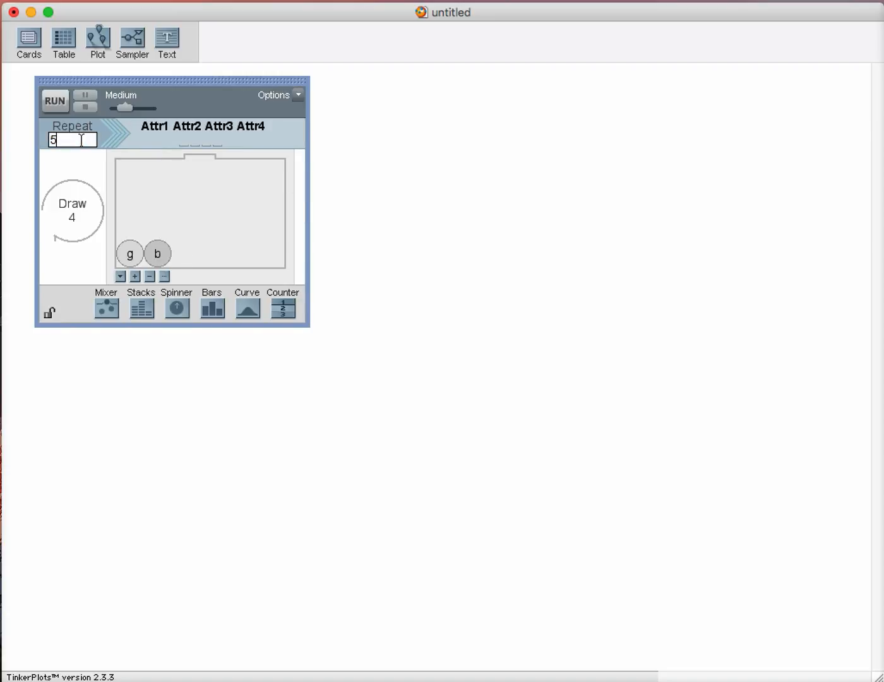
pyautogui.press('BackSpace')
pyautogui.write('3')
pyautogui.click(66, 159)
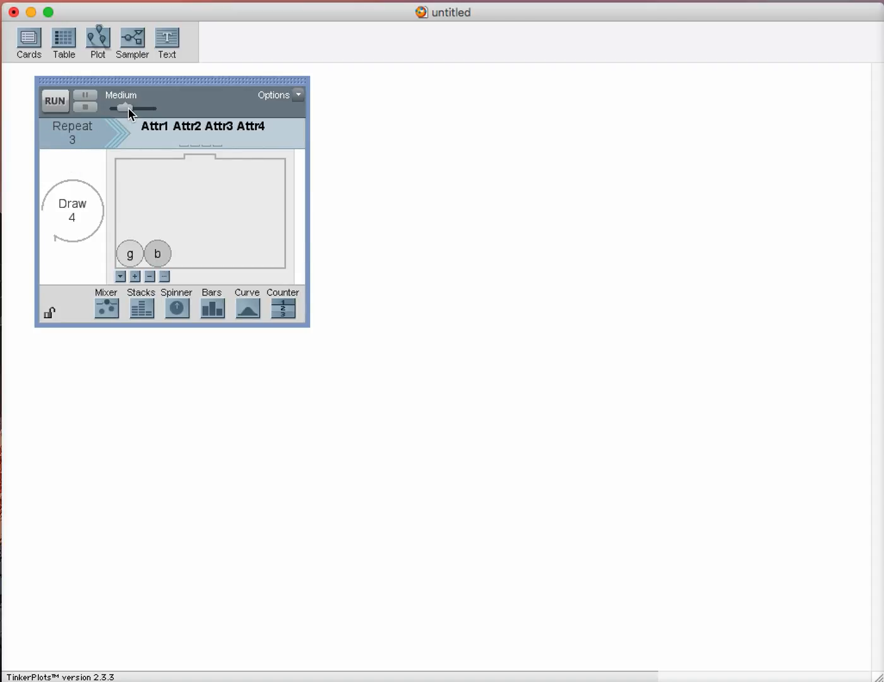
# Run the sampler and arrange the workspace, moving the sampler closer to the corner and widening the results table to fit all attributes
pyautogui.click(57, 106)
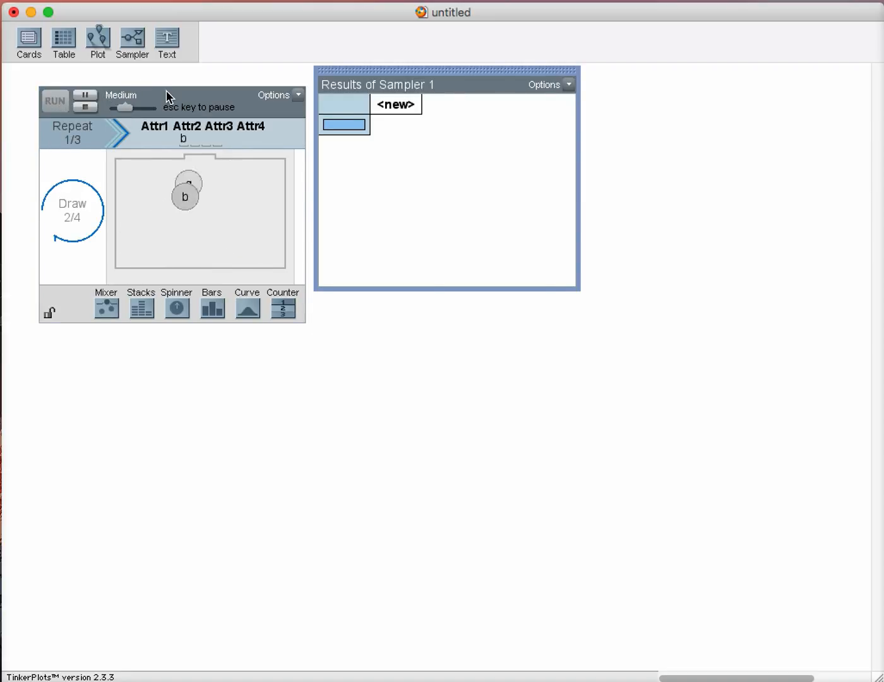
pyautogui.moveTo(166, 81); pyautogui.dragTo(151, 73)
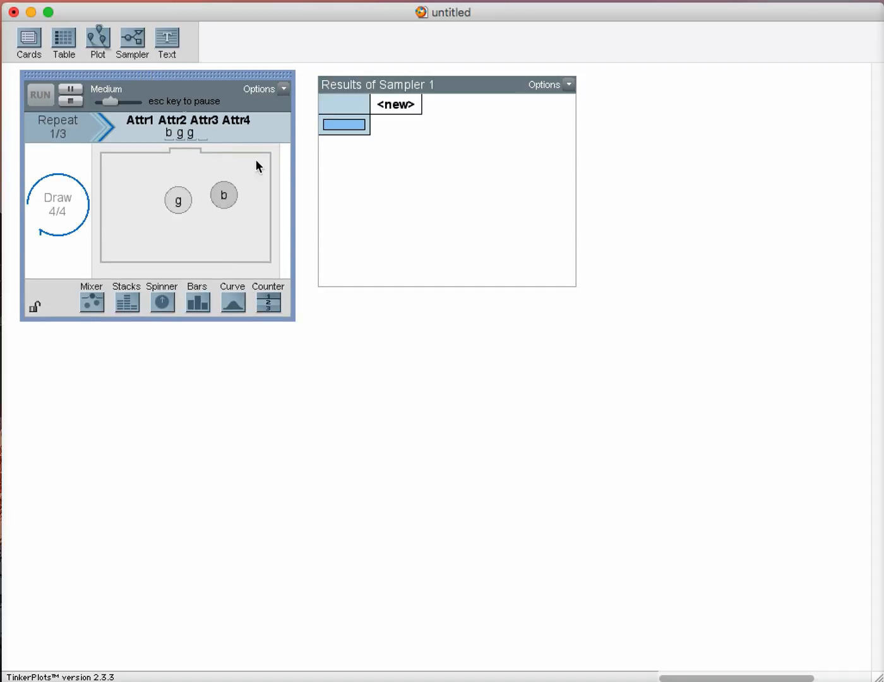
pyautogui.moveTo(575, 285)
pyautogui.mouseDown()
pyautogui.moveTo(838, 299)
pyautogui.moveTo(847, 310)
pyautogui.mouseUp()
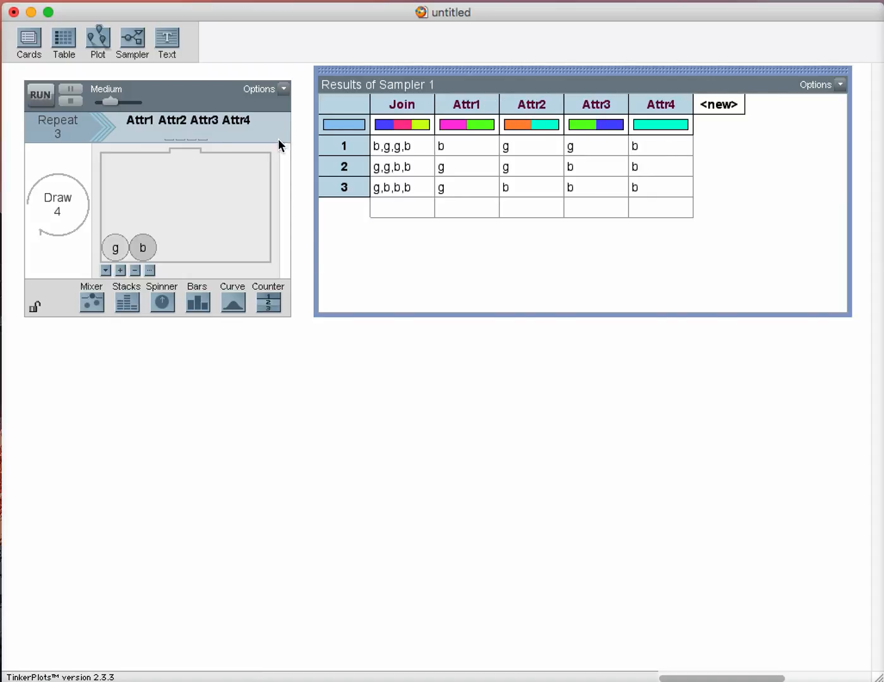
# Rename the results attributes Attr1 and Attr2 as C1 and C2
pyautogui.click(466, 103)
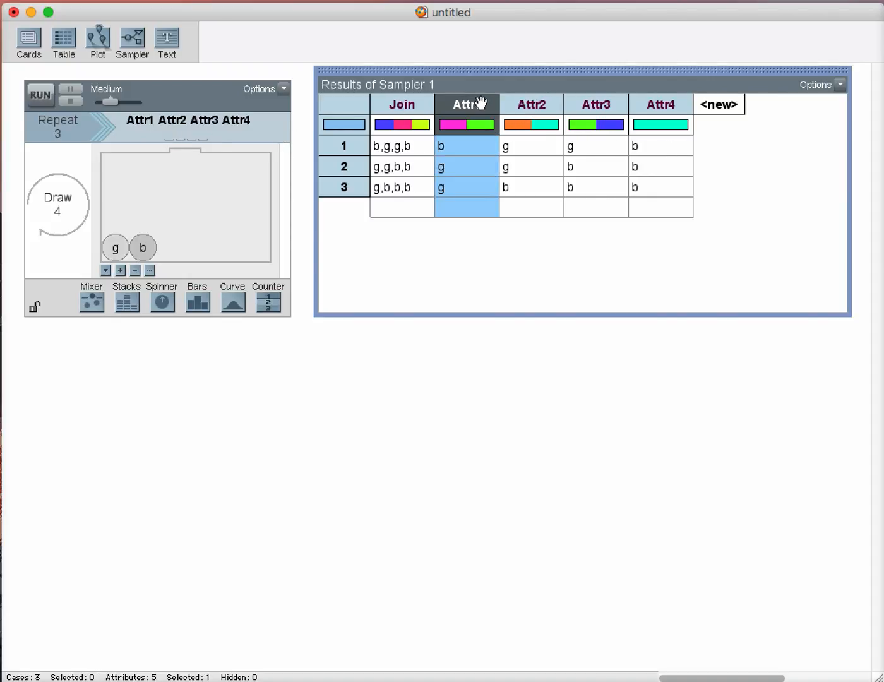
pyautogui.click(483, 105)
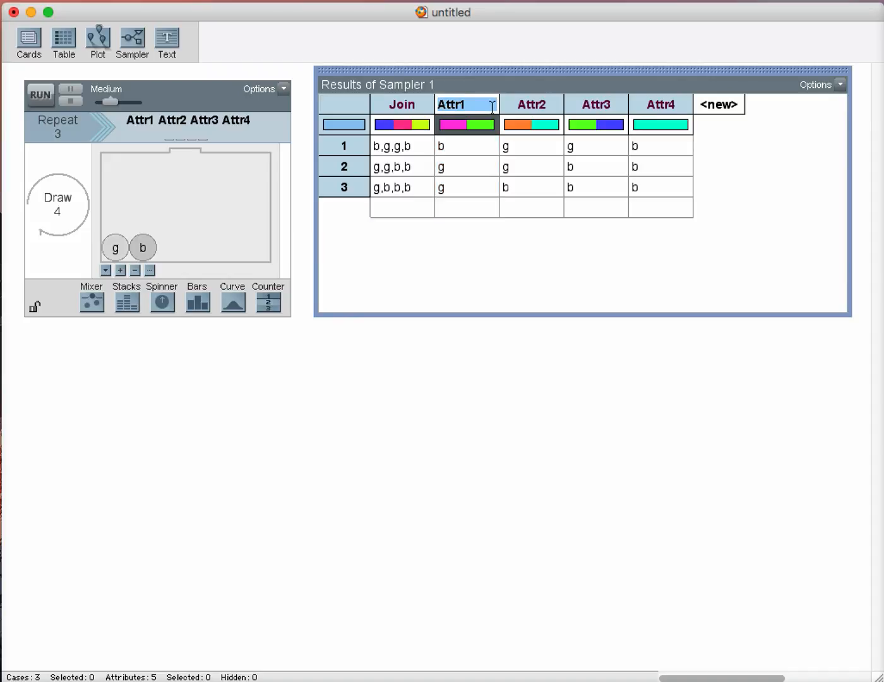
pyautogui.write('C1')
pyautogui.press('Return')
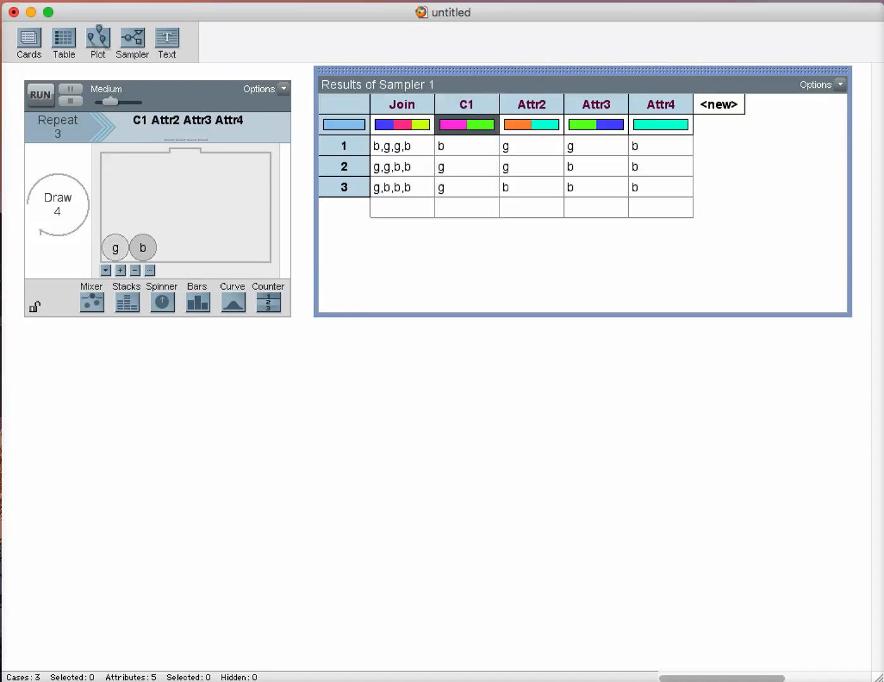
pyautogui.click(537, 104)
pyautogui.click(536, 105)
pyautogui.write('C2')
pyautogui.press('Return')
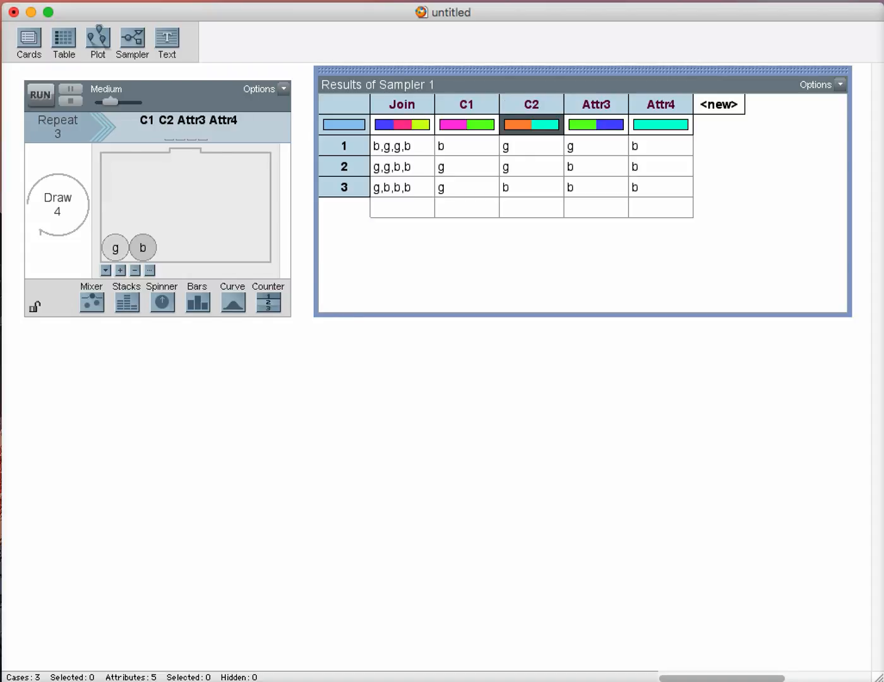
# Rename the results attributes Attr3 and Attr4 as C3 and C4
pyautogui.click(607, 105)
pyautogui.click(606, 106)
pyautogui.write('C')
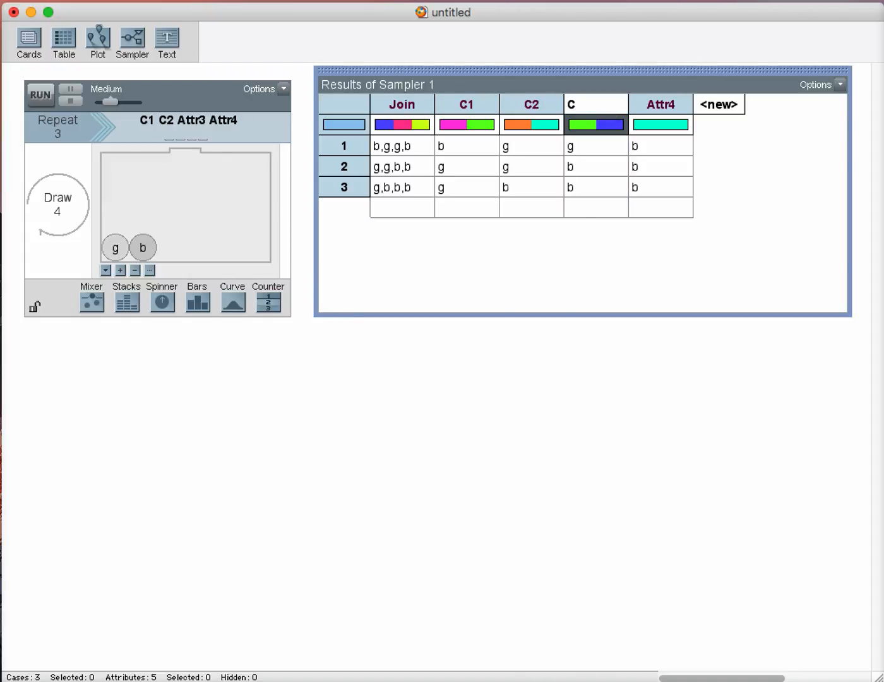
pyautogui.write('3')
pyautogui.press('Return')
pyautogui.click(656, 106)
pyautogui.click(656, 107)
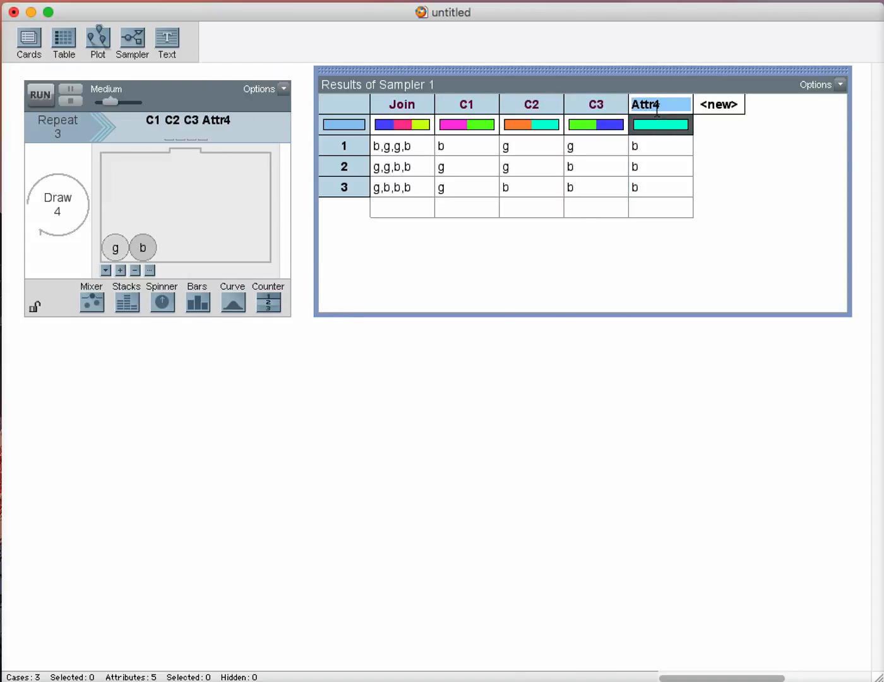
pyautogui.write('C4')
pyautogui.press('Return')
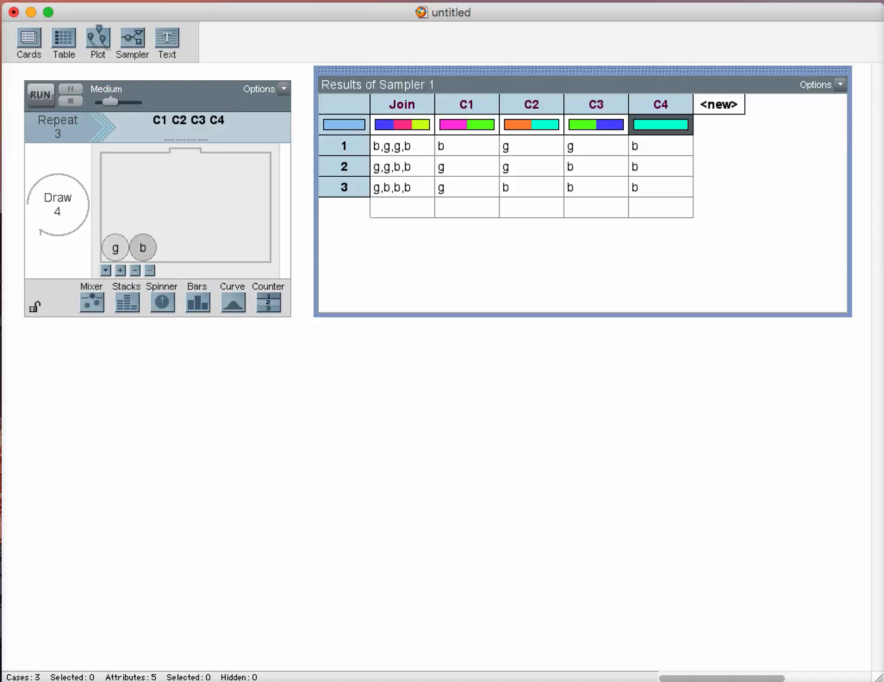
# Open the Sampler Options in an enlarged inspector placed below the results, and turn off Replace Result Cases
pyautogui.click(286, 243)
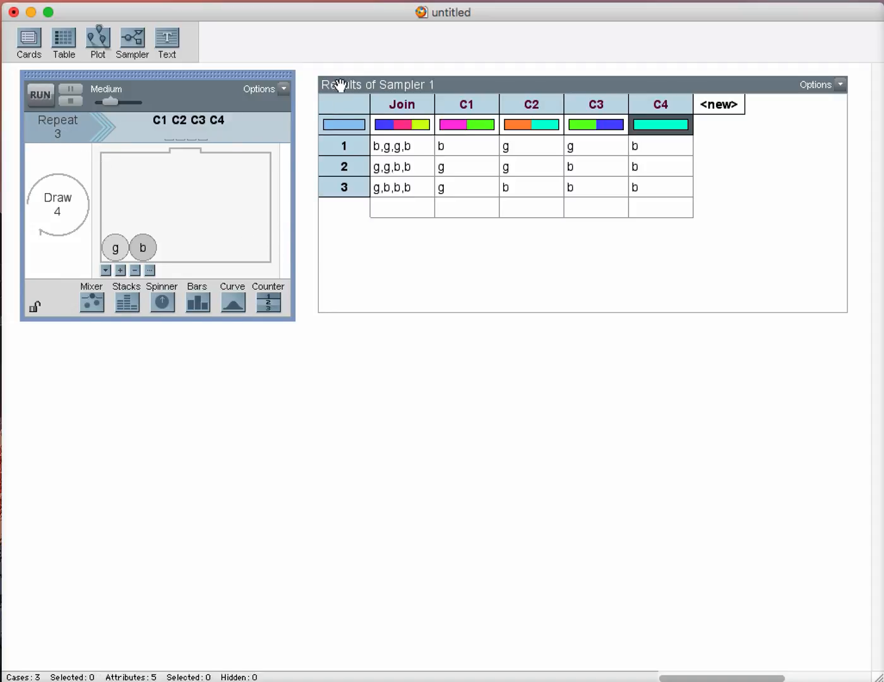
pyautogui.click(284, 91)
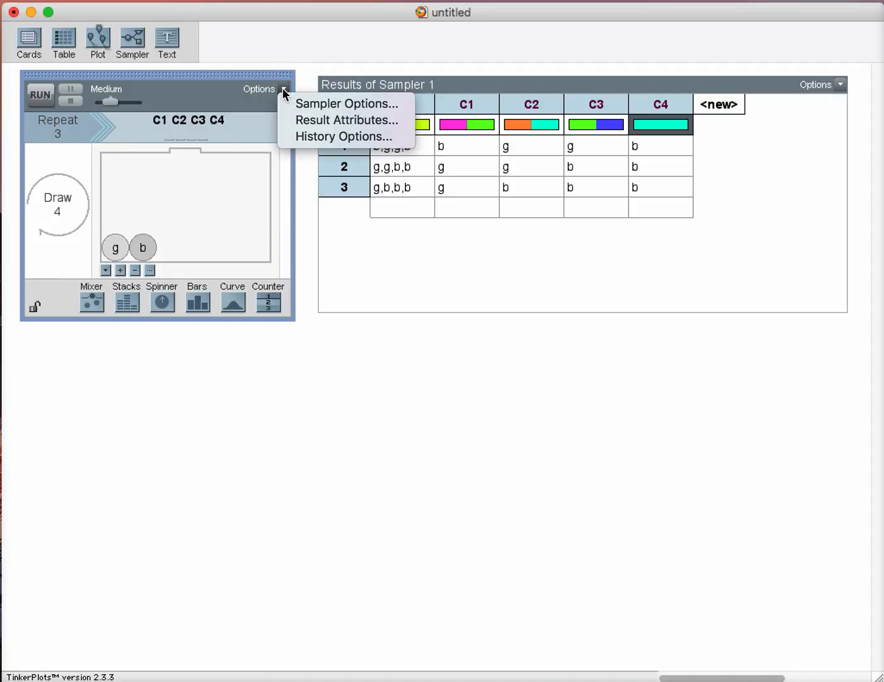
pyautogui.click(349, 109)
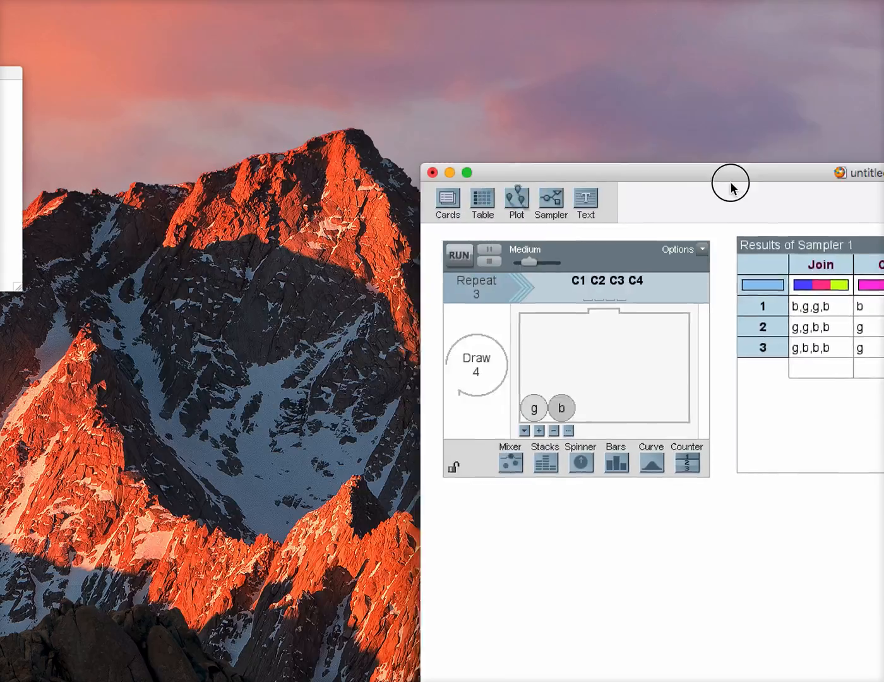
pyautogui.moveTo(2, 85); pyautogui.dragTo(320, 191)
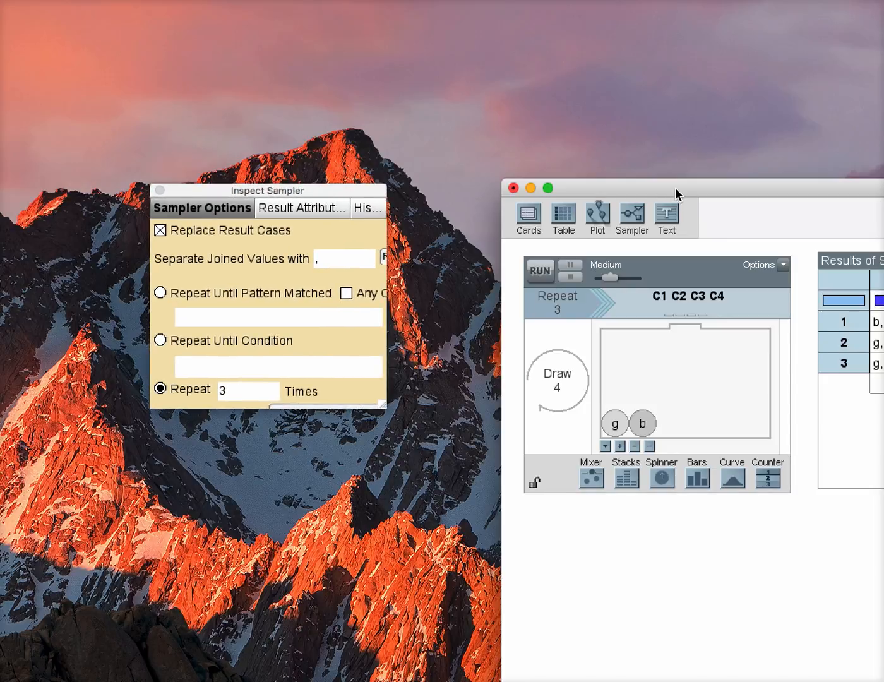
pyautogui.moveTo(677, 193); pyautogui.dragTo(170, 12)
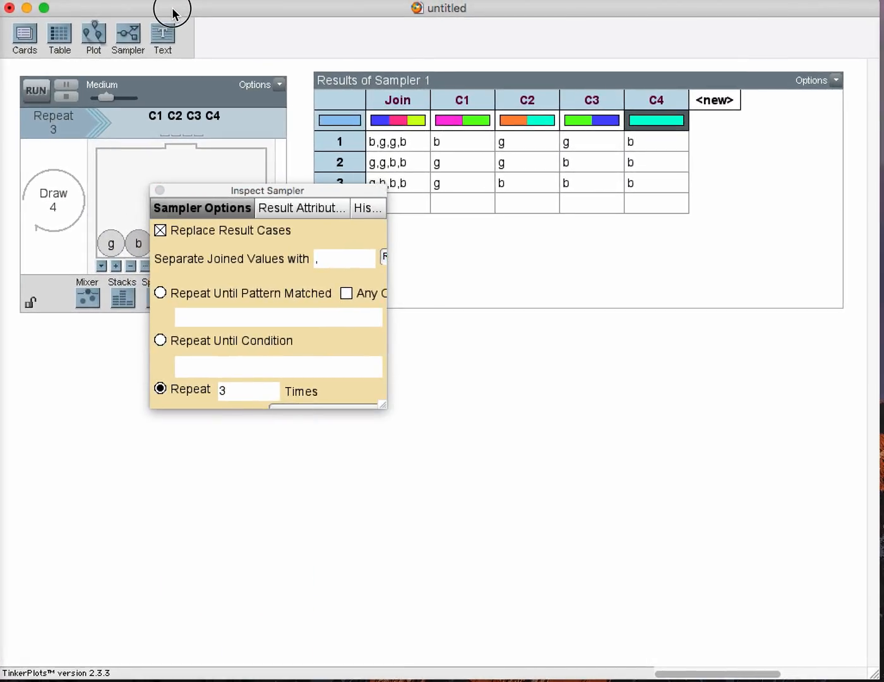
pyautogui.moveTo(382, 407); pyautogui.dragTo(736, 549)
pyautogui.moveTo(519, 191); pyautogui.dragTo(609, 295)
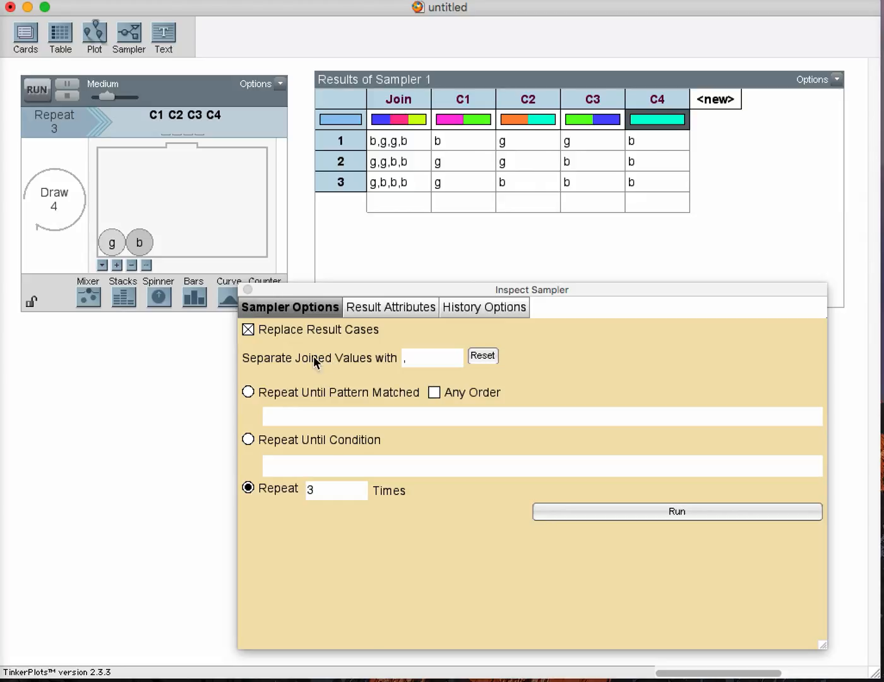
pyautogui.click(247, 329)
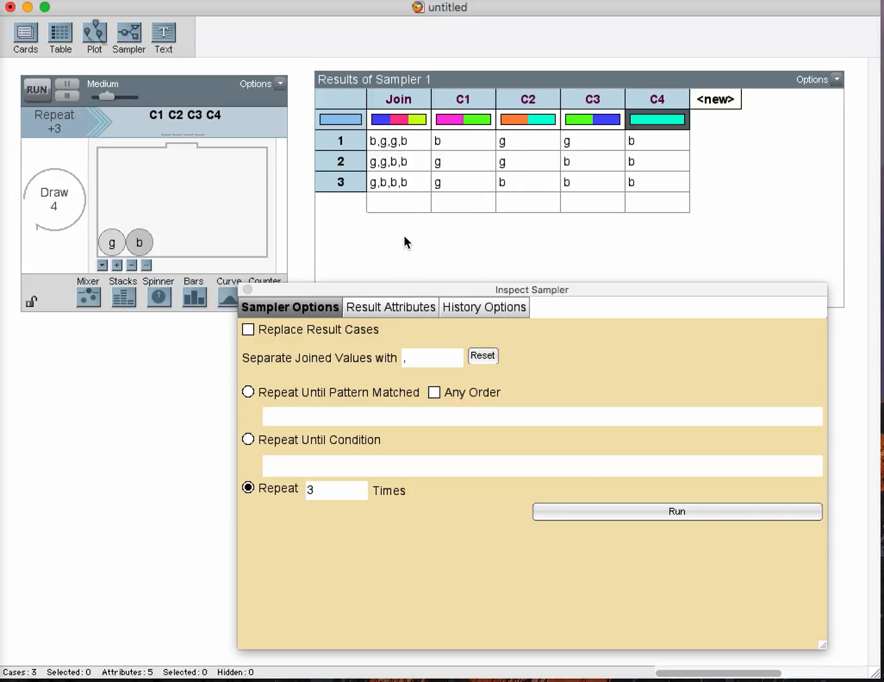
# Add result attributes that count 'g' in the joined values and list the combinations of the joined values
pyautogui.click(389, 308)
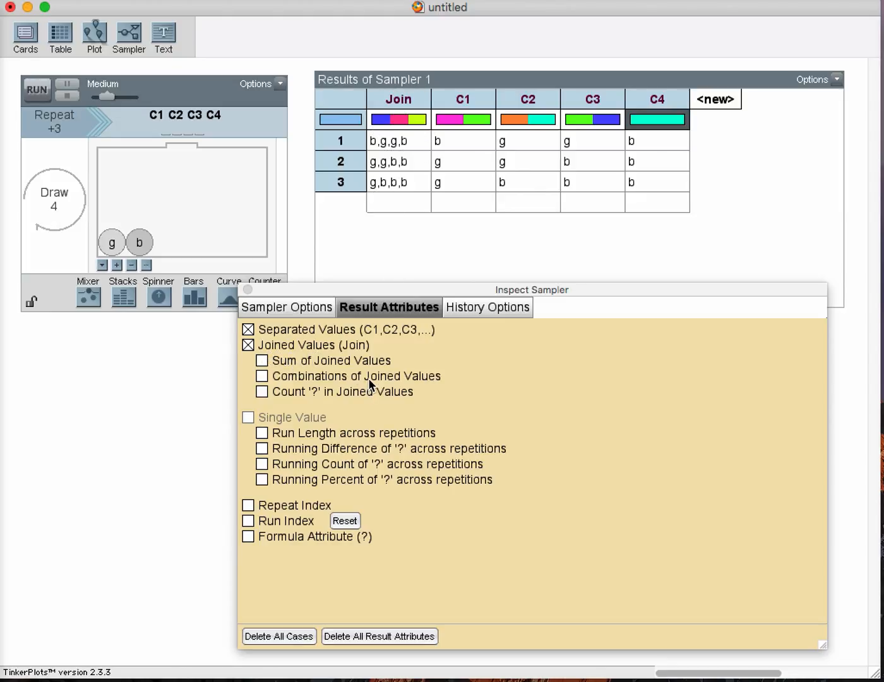
pyautogui.click(262, 392)
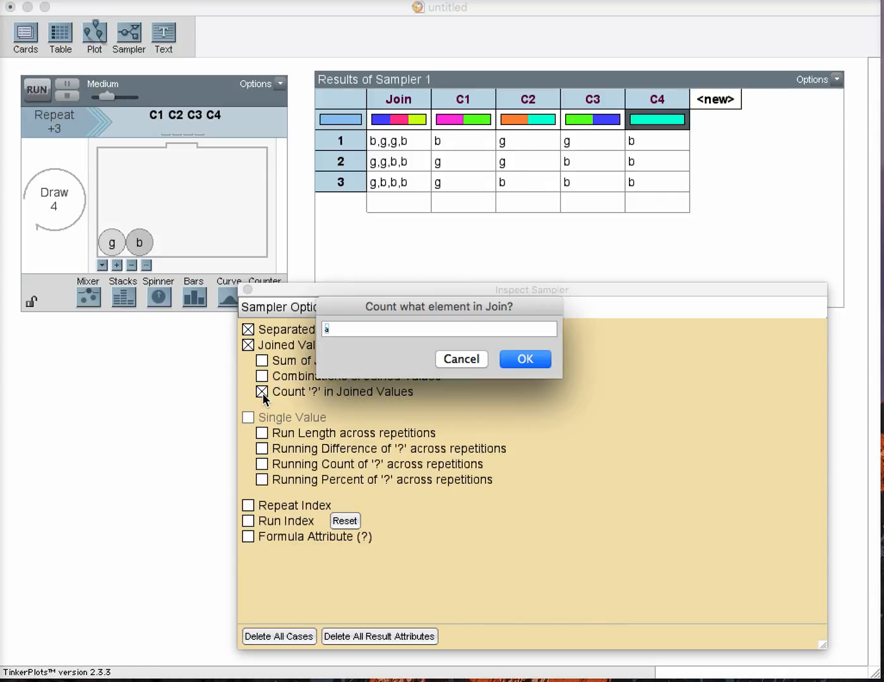
pyautogui.click(348, 327)
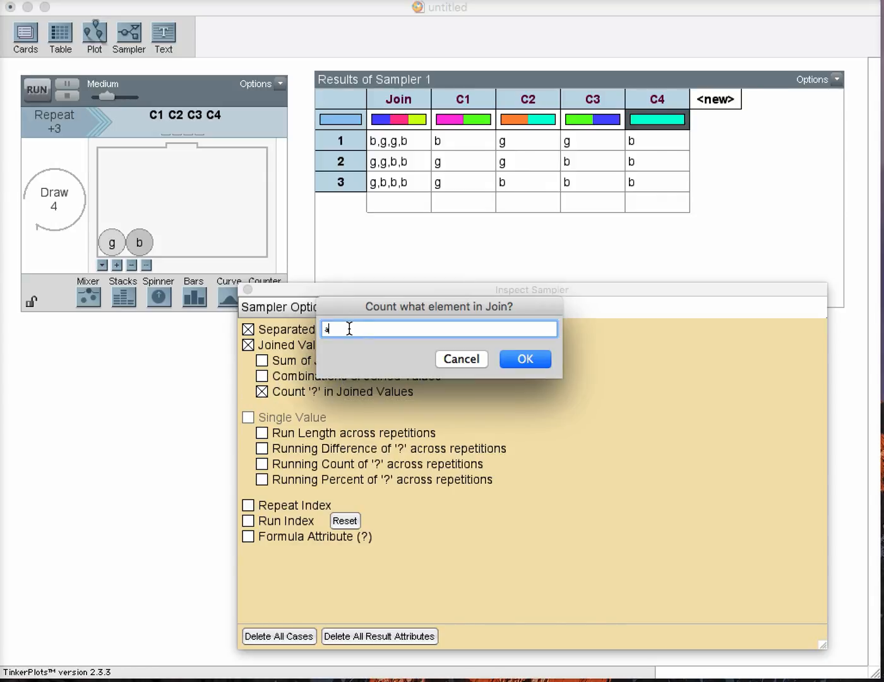
pyautogui.press('BackSpace')
pyautogui.click(535, 361)
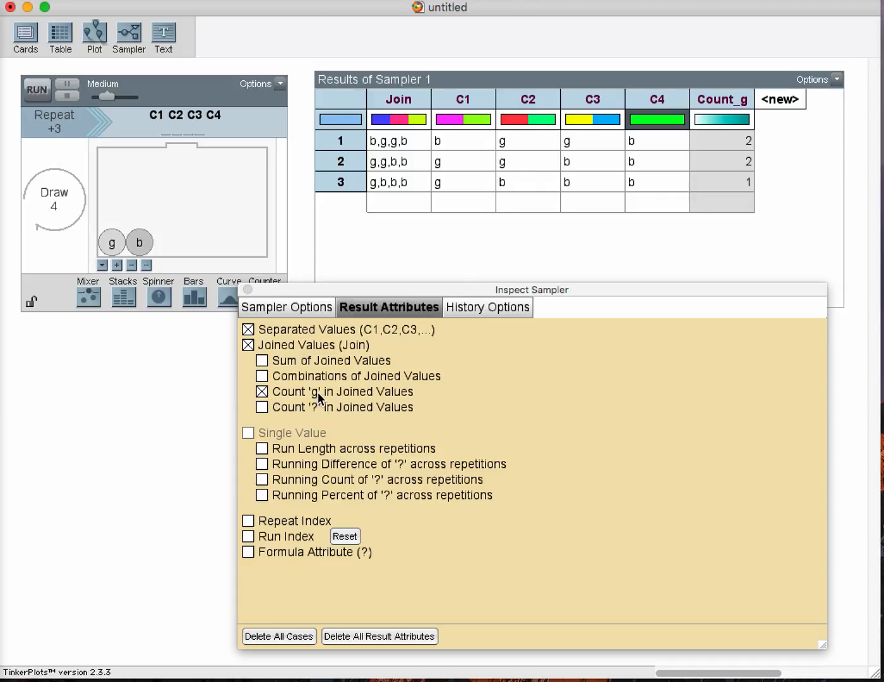
pyautogui.click(263, 377)
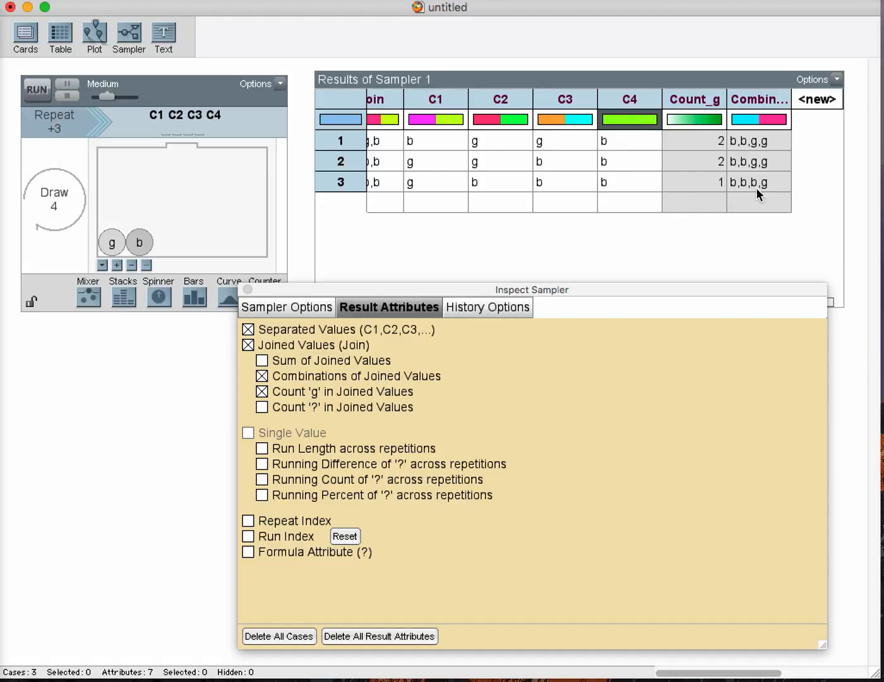
# Close the sampler inspector and enlarge the sampler slightly so its device row fits fully
pyautogui.click(710, 245)
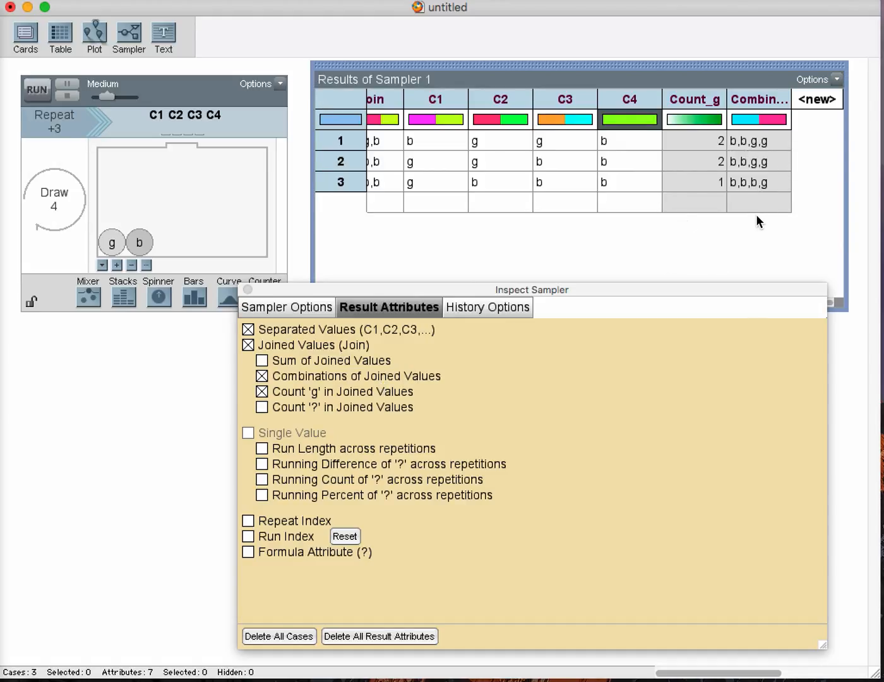
pyautogui.moveTo(651, 291); pyautogui.dragTo(532, 306)
pyautogui.moveTo(803, 301); pyautogui.dragTo(677, 310)
pyautogui.moveTo(444, 306); pyautogui.dragTo(577, 263)
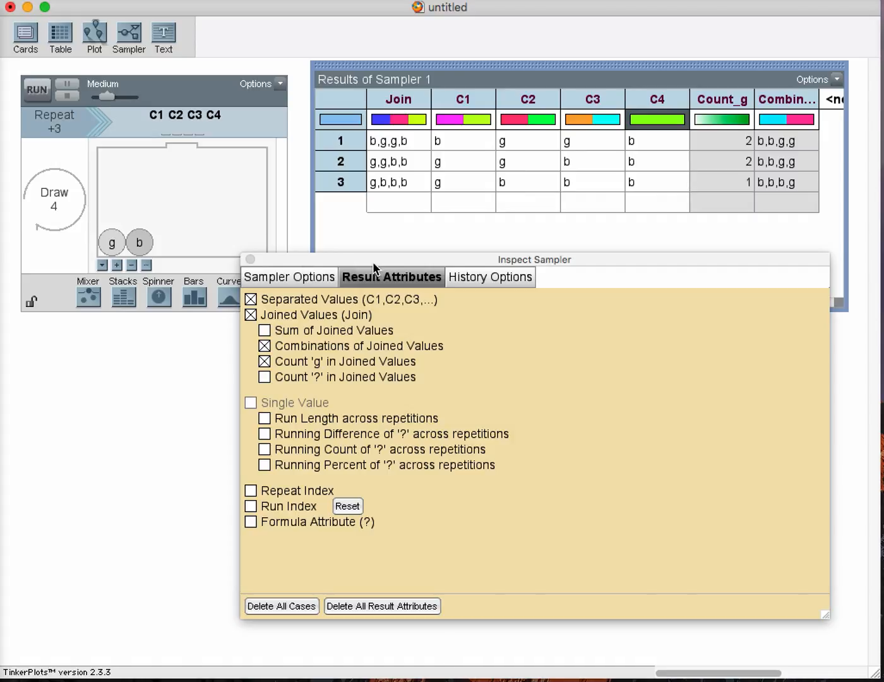
pyautogui.click(250, 259)
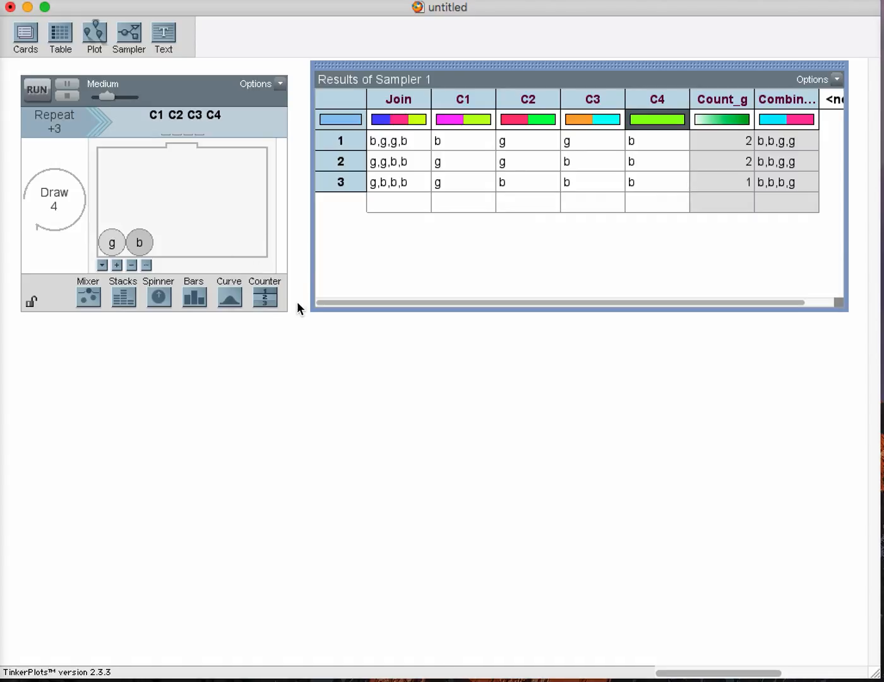
pyautogui.moveTo(283, 308); pyautogui.dragTo(294, 306)
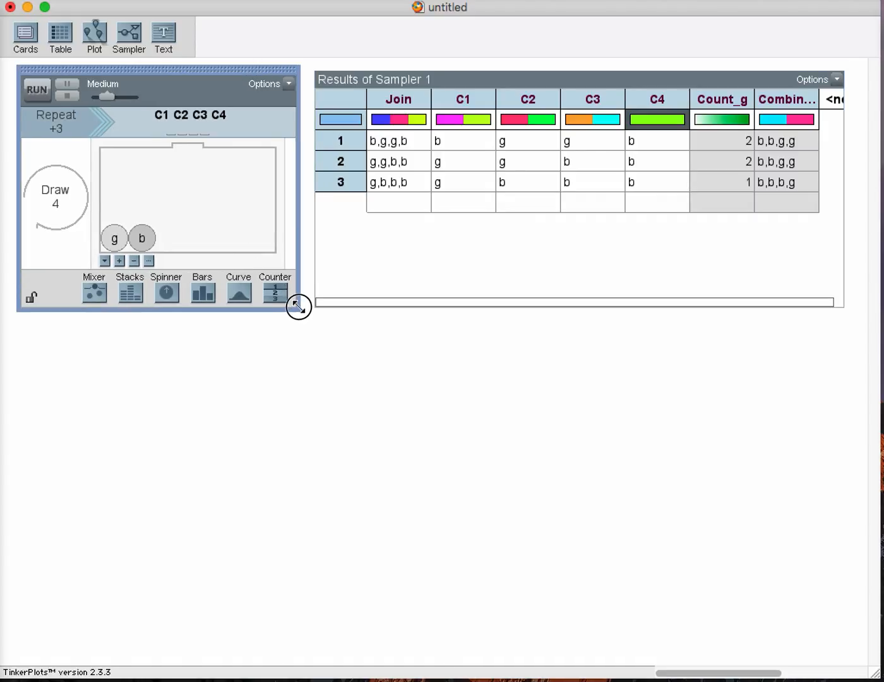
# Set the sampler to 10 repeats and its run speed to Fastest
pyautogui.click(78, 128)
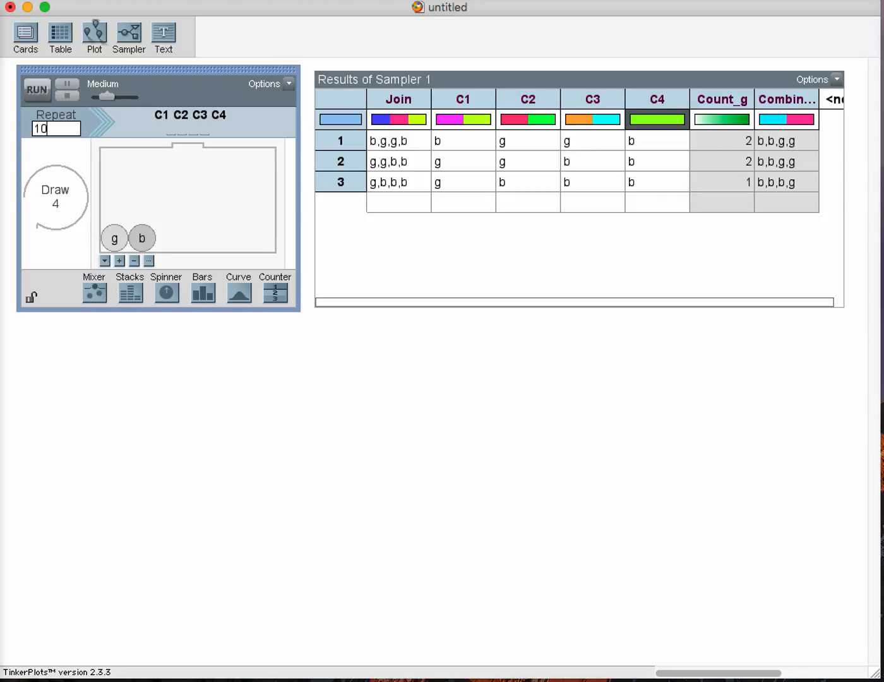
pyautogui.click(34, 146)
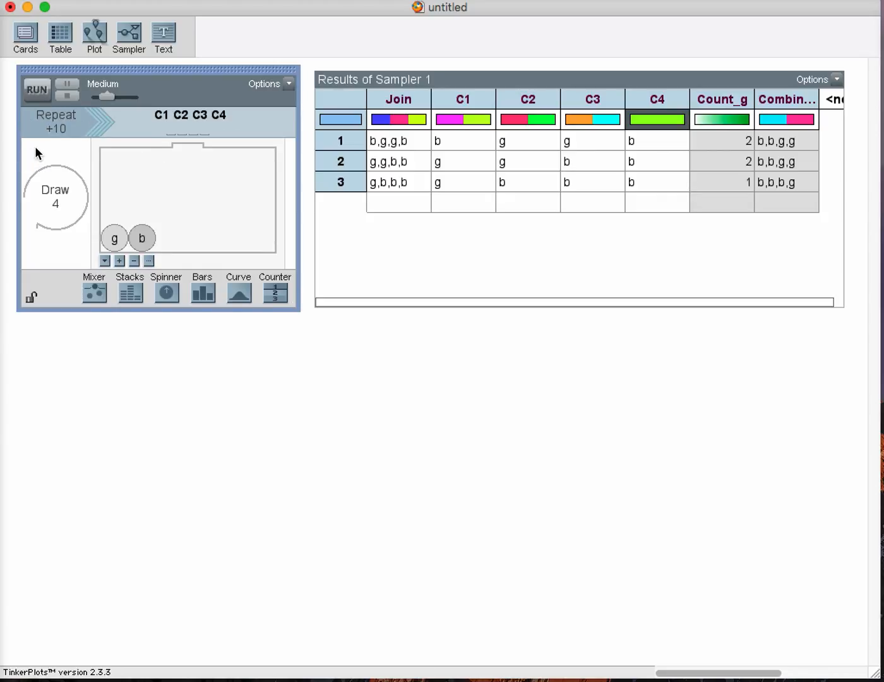
pyautogui.click(110, 97)
pyautogui.moveTo(110, 96); pyautogui.dragTo(130, 97)
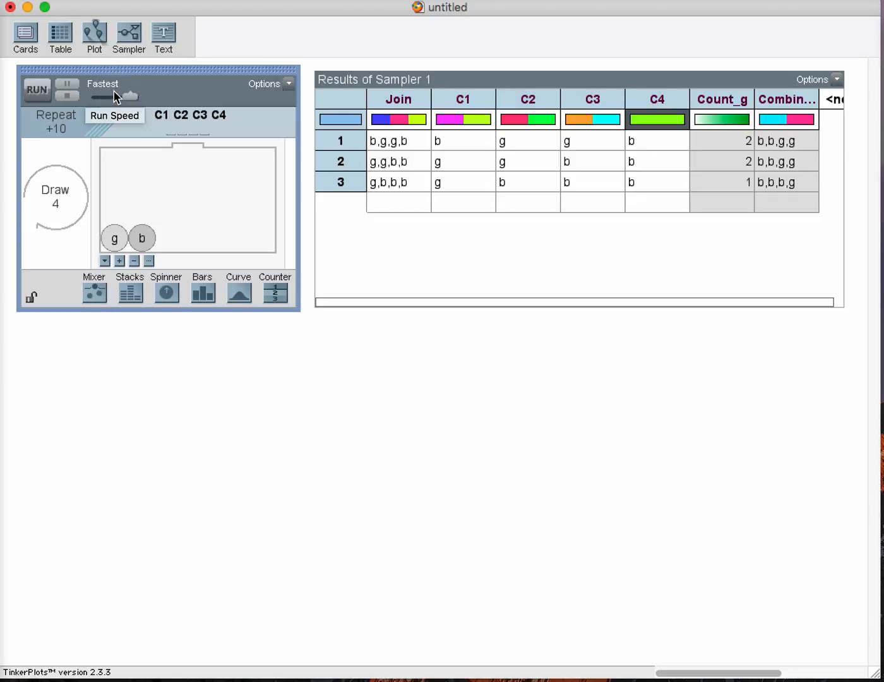
# Run the sampler seven times to append 10 families per run to the results table
pyautogui.click(37, 90)
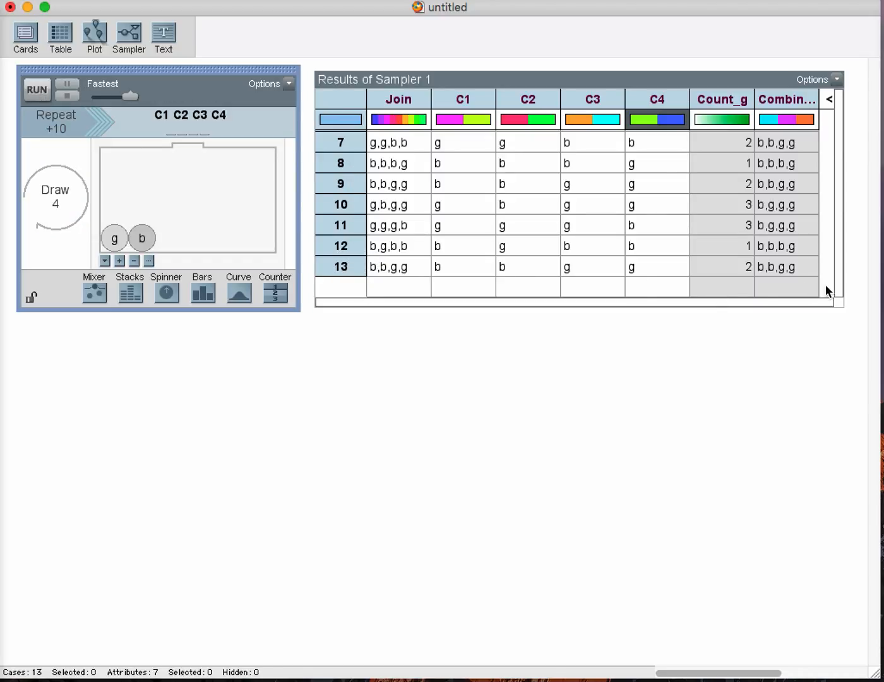
pyautogui.click(36, 90)
pyautogui.click(35, 89)
pyautogui.click(36, 90)
pyautogui.click(36, 89)
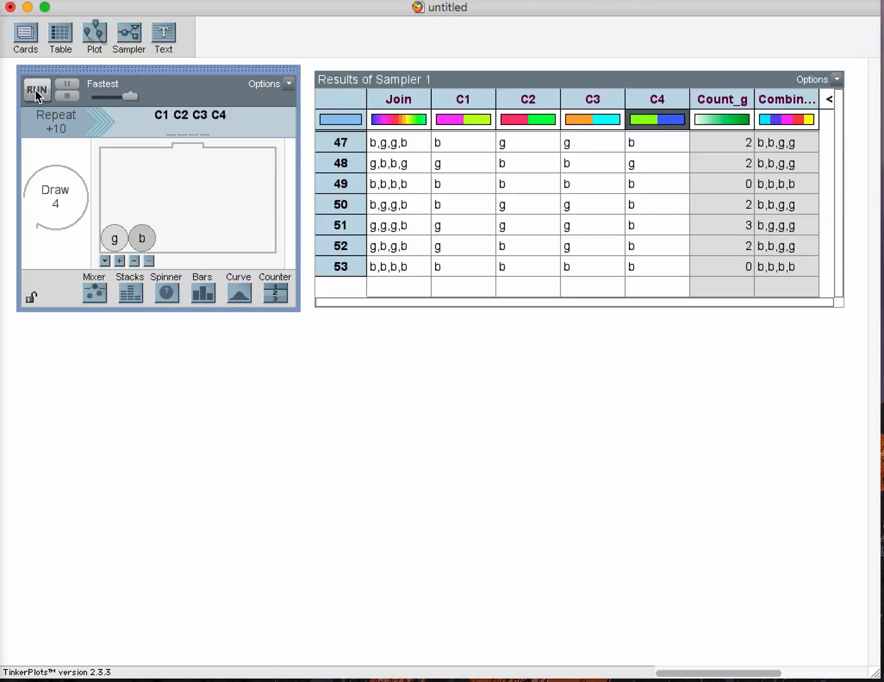
pyautogui.click(36, 89)
pyautogui.click(36, 90)
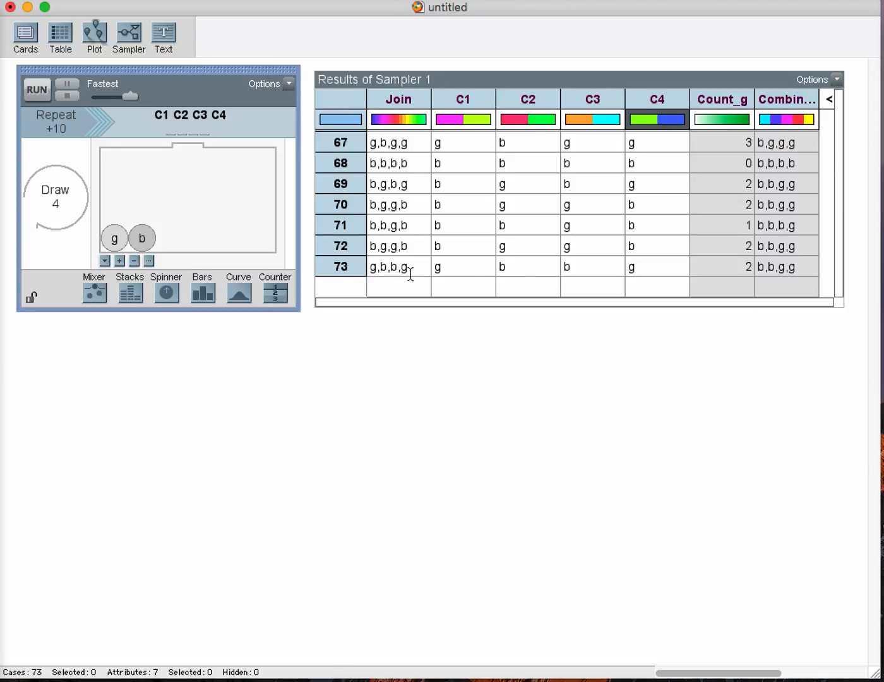
# Add a plot of the sampler results below the sampler and widen it to span the space beneath the results table
pyautogui.click(671, 349)
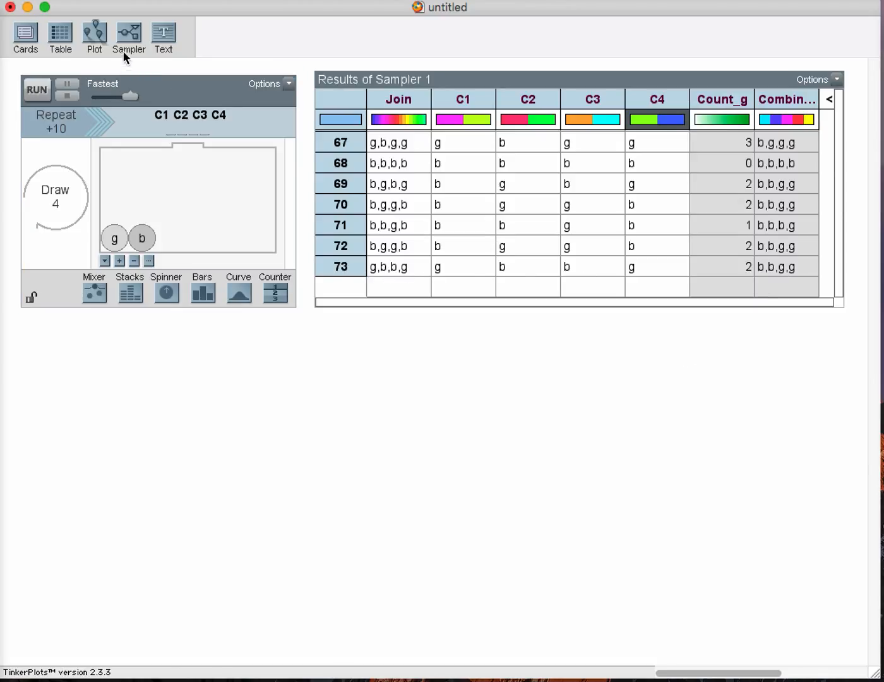
pyautogui.moveTo(95, 32); pyautogui.dragTo(92, 328)
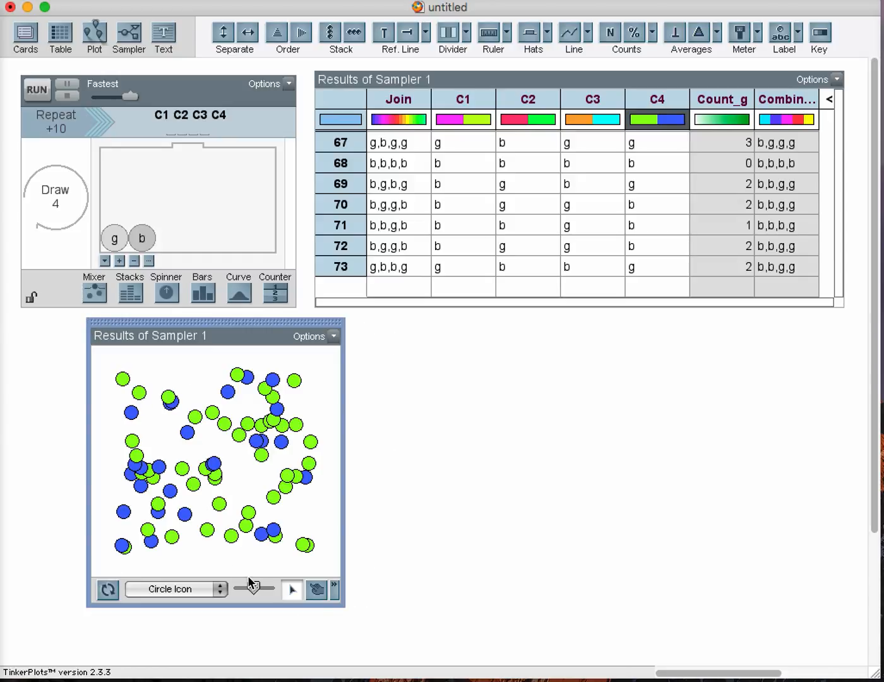
pyautogui.moveTo(341, 608); pyautogui.dragTo(813, 650)
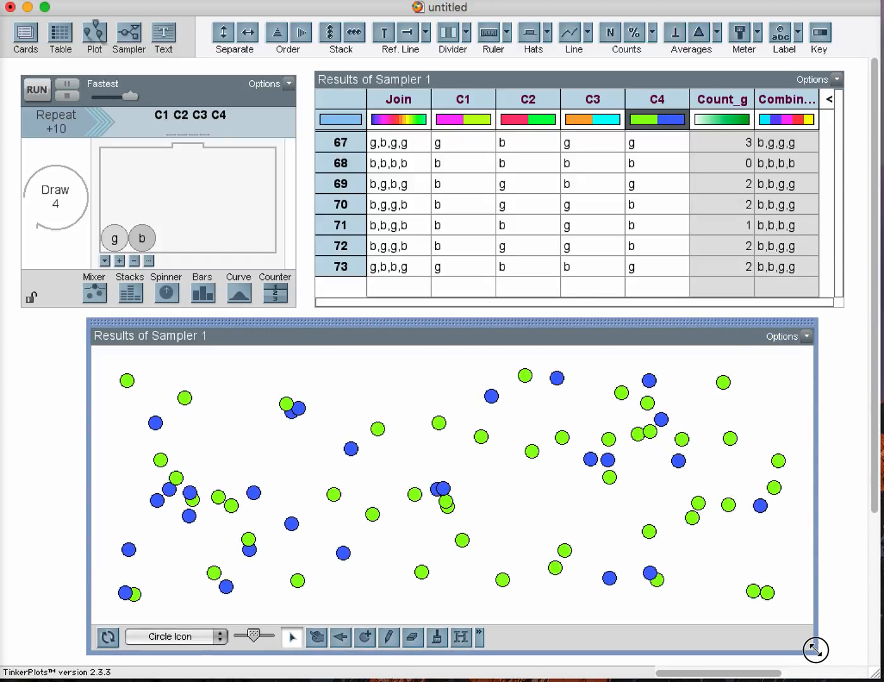
# Inspect several individual points in the plot to see which results case each one represents, then clear the selection
pyautogui.click(374, 513)
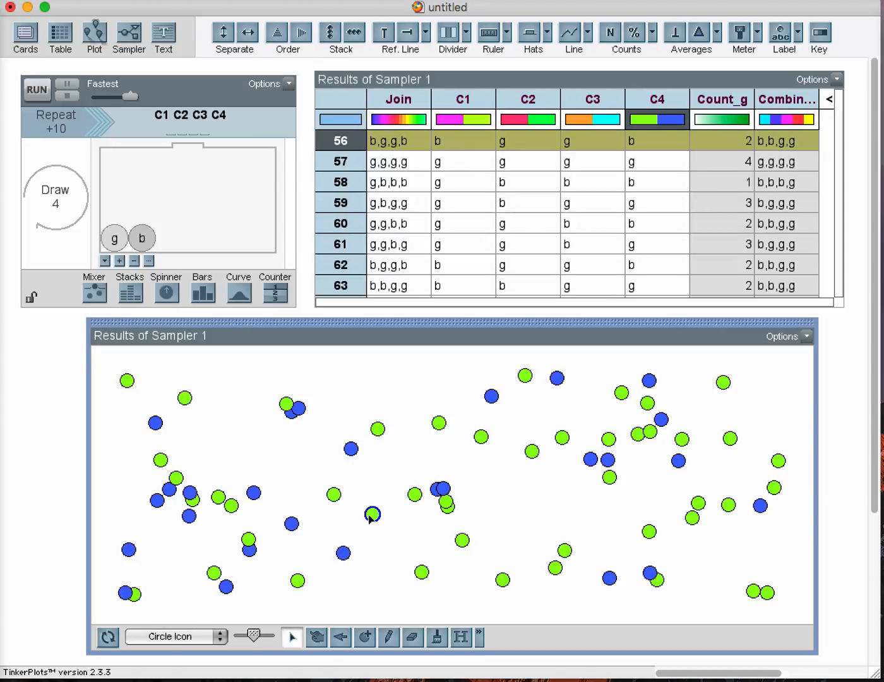
pyautogui.click(334, 495)
pyautogui.click(377, 428)
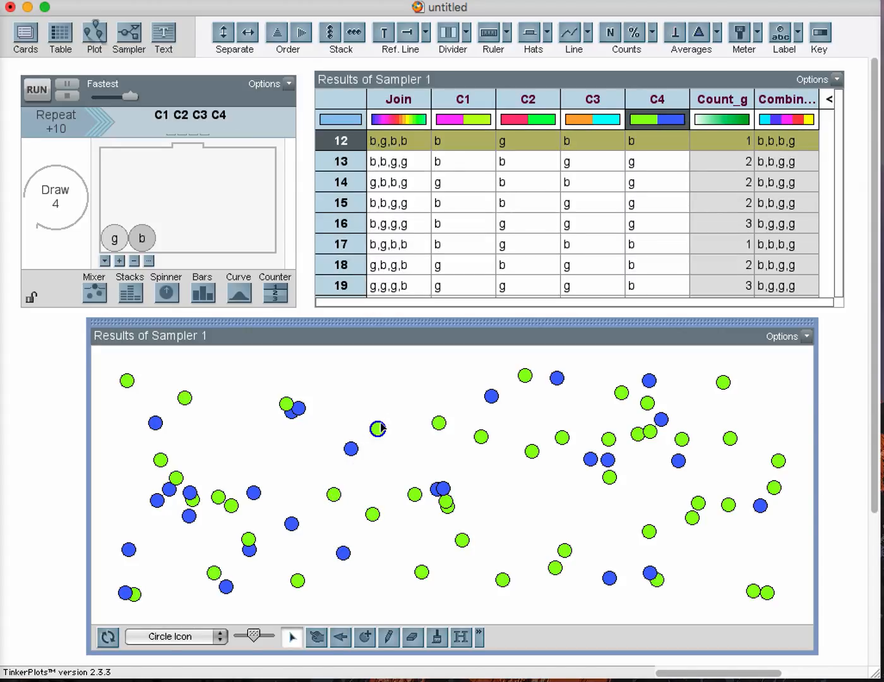
pyautogui.click(491, 396)
pyautogui.click(481, 436)
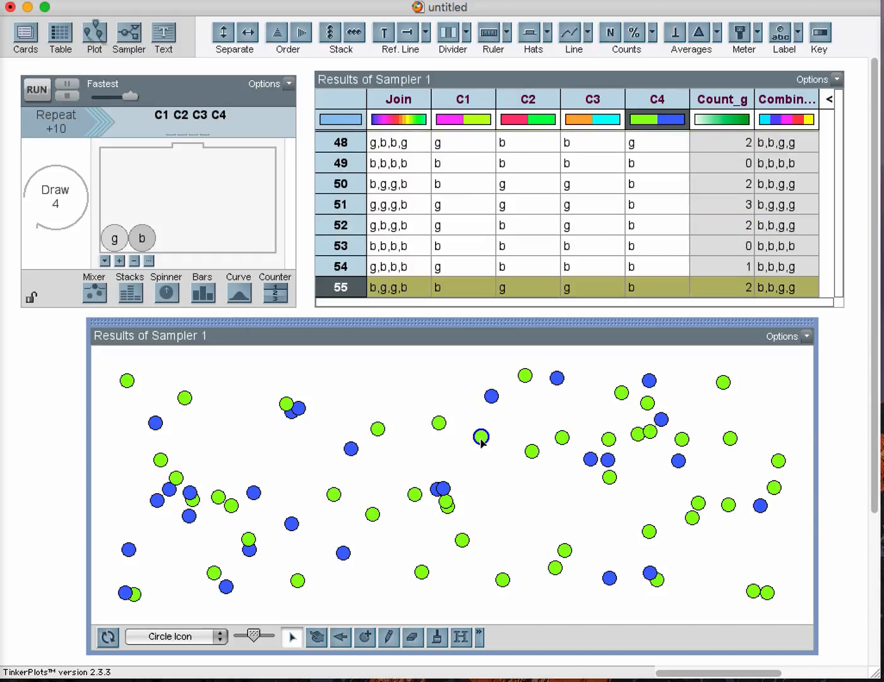
pyautogui.click(491, 489)
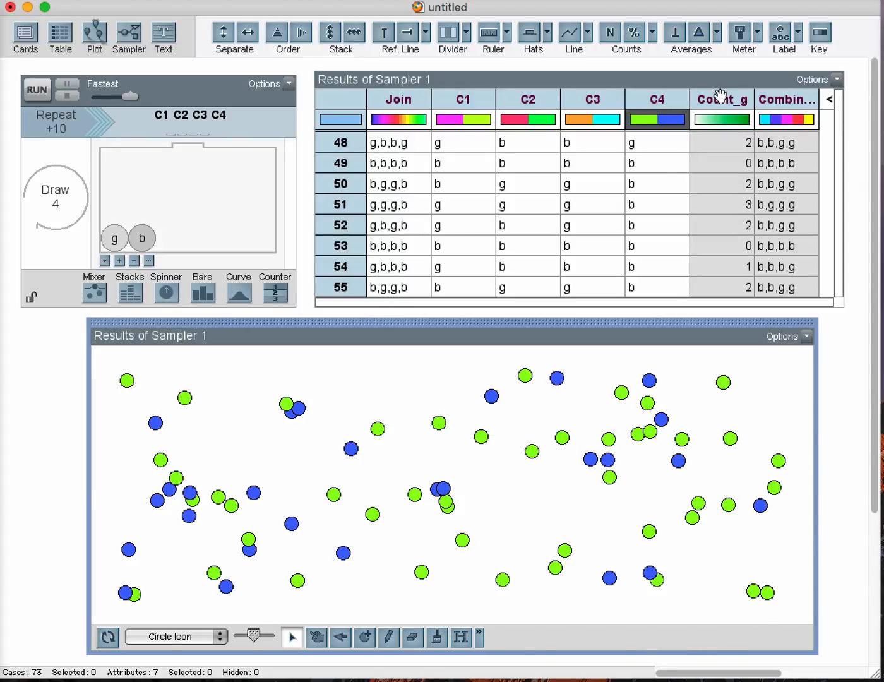
# Color the plot by Combinations and show a color key enlarged to list all five combinations
pyautogui.click(781, 99)
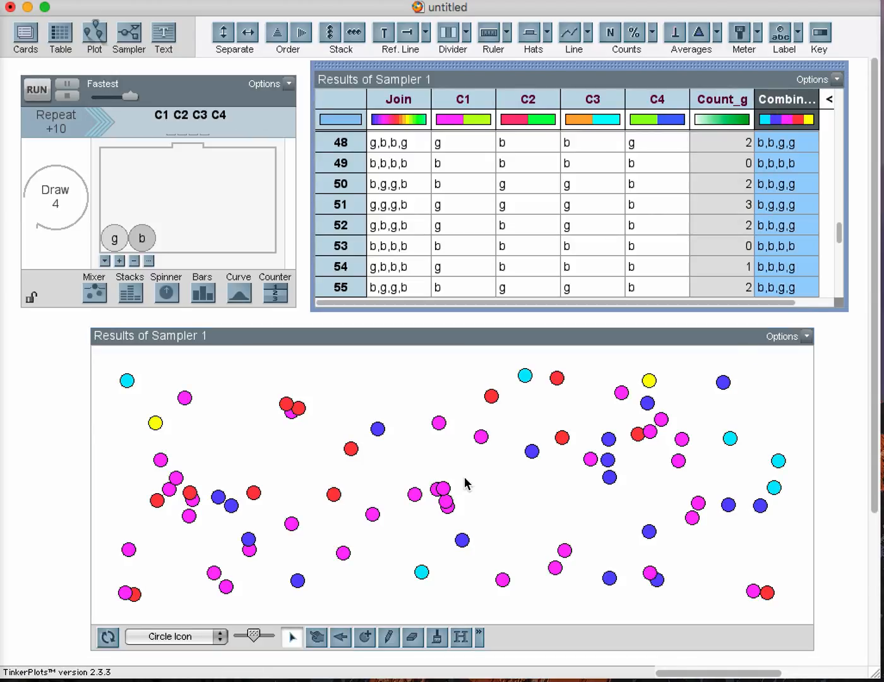
pyautogui.click(820, 32)
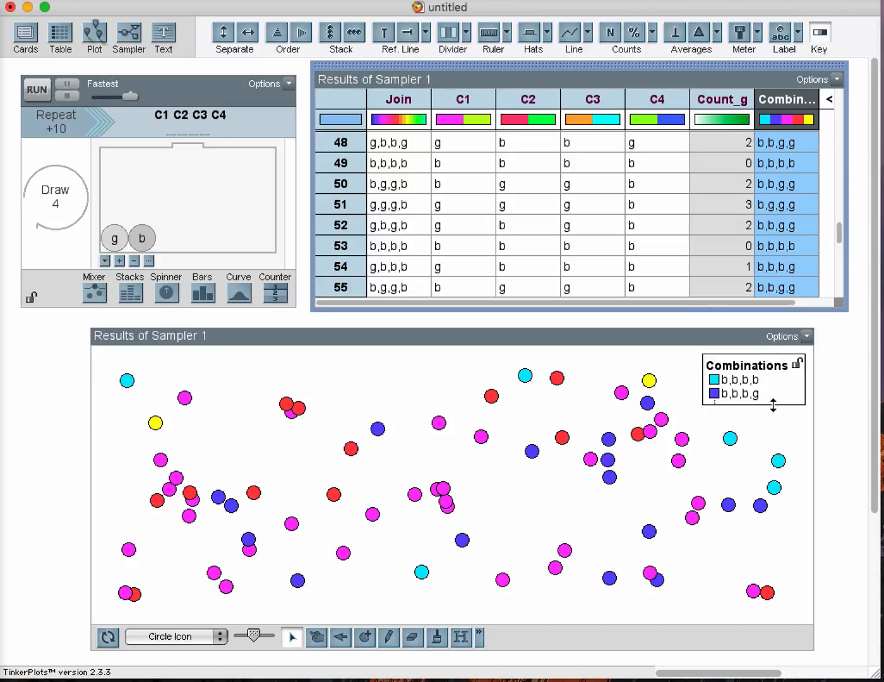
pyautogui.moveTo(773, 405); pyautogui.dragTo(771, 453)
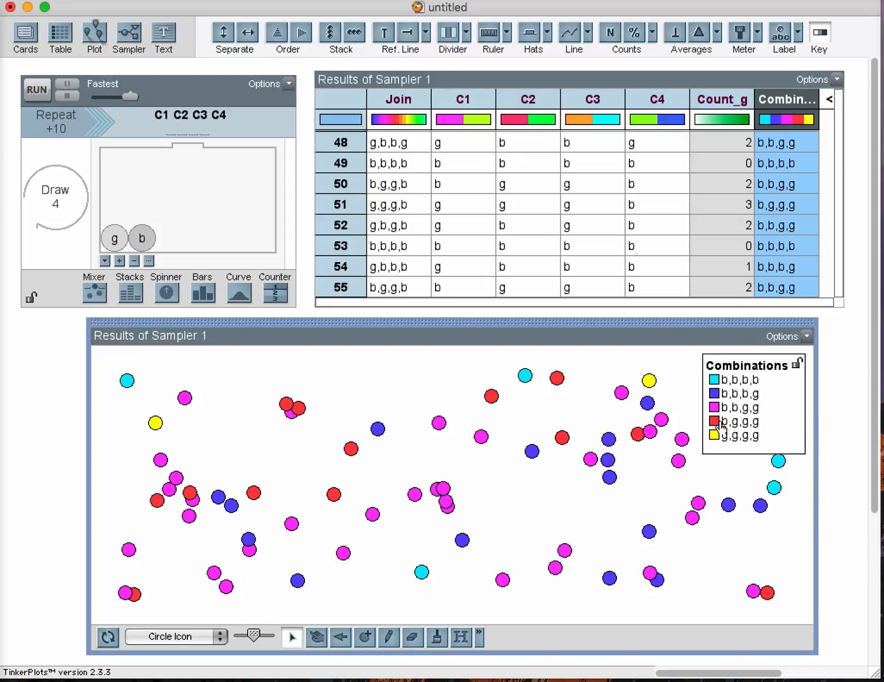
# Separate the plot by Combinations along the horizontal axis and stack the cases vertically, with the color key shortened
pyautogui.click(789, 97)
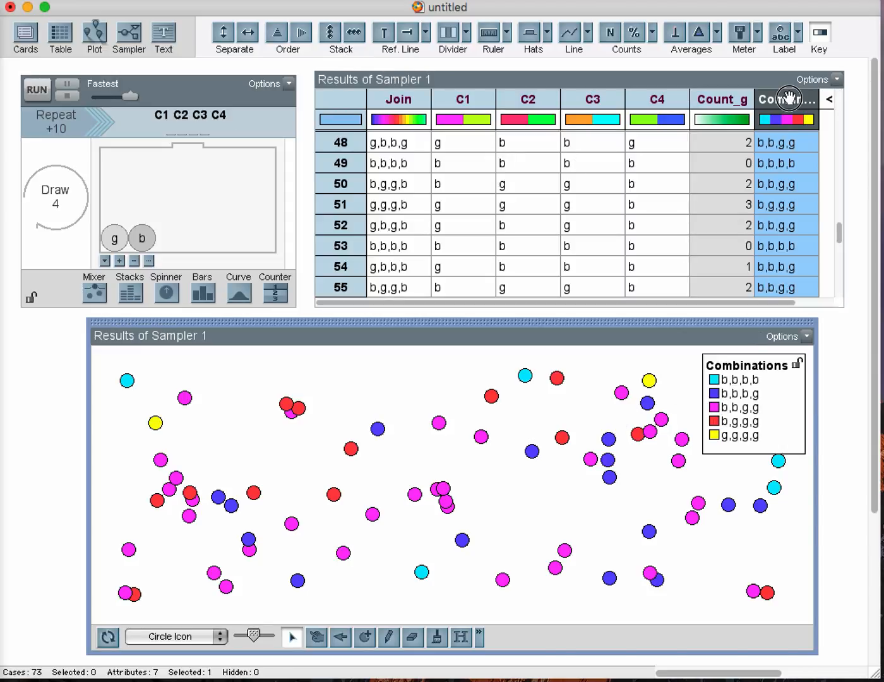
pyautogui.moveTo(789, 98); pyautogui.dragTo(442, 613)
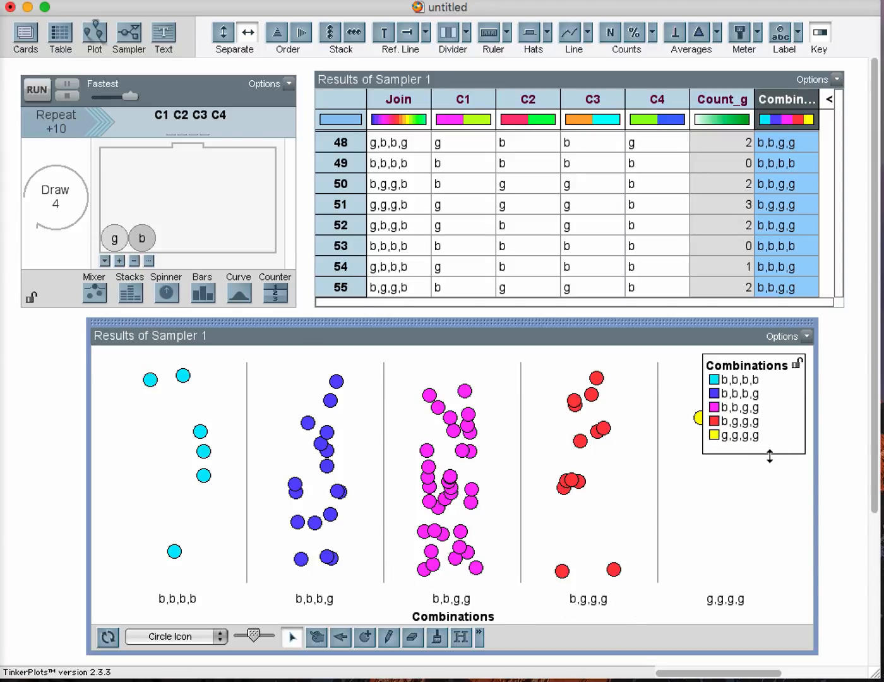
pyautogui.moveTo(769, 455); pyautogui.dragTo(770, 391)
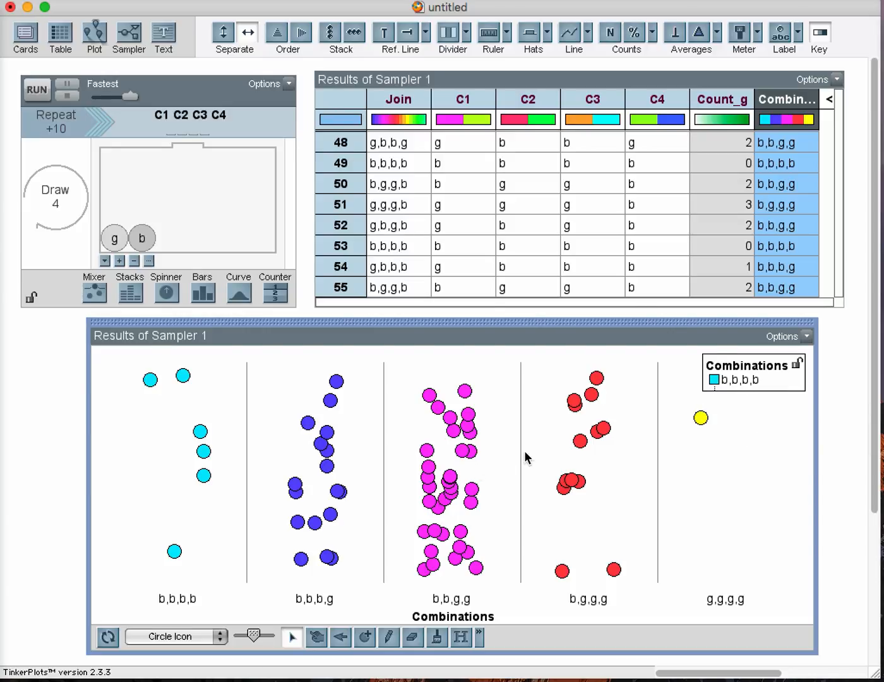
pyautogui.click(329, 33)
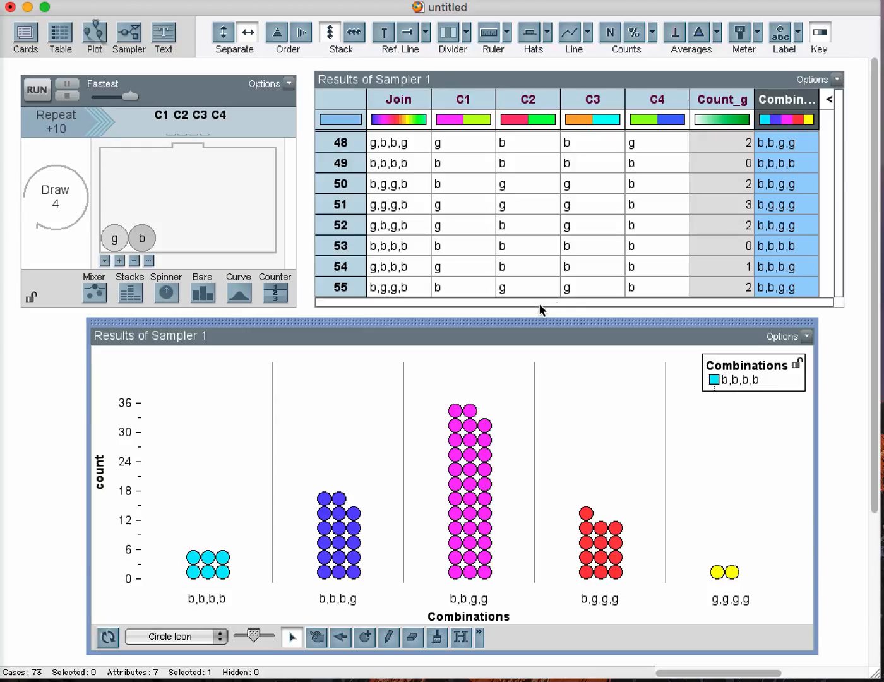
# Run the sampler repeatedly until the results table holds 143 cases, checking the last rows between runs
pyautogui.click(135, 173)
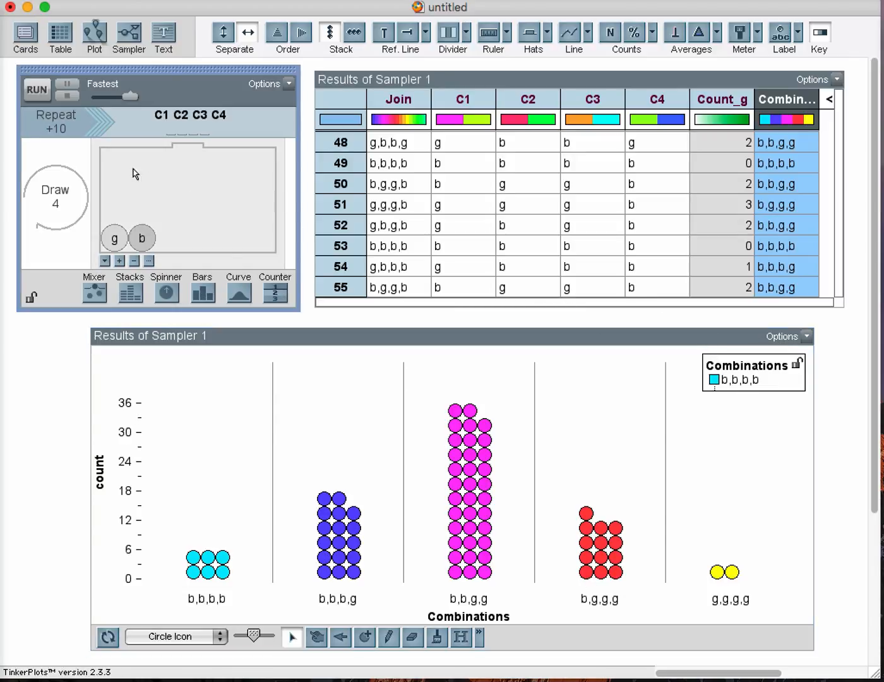
pyautogui.click(36, 90)
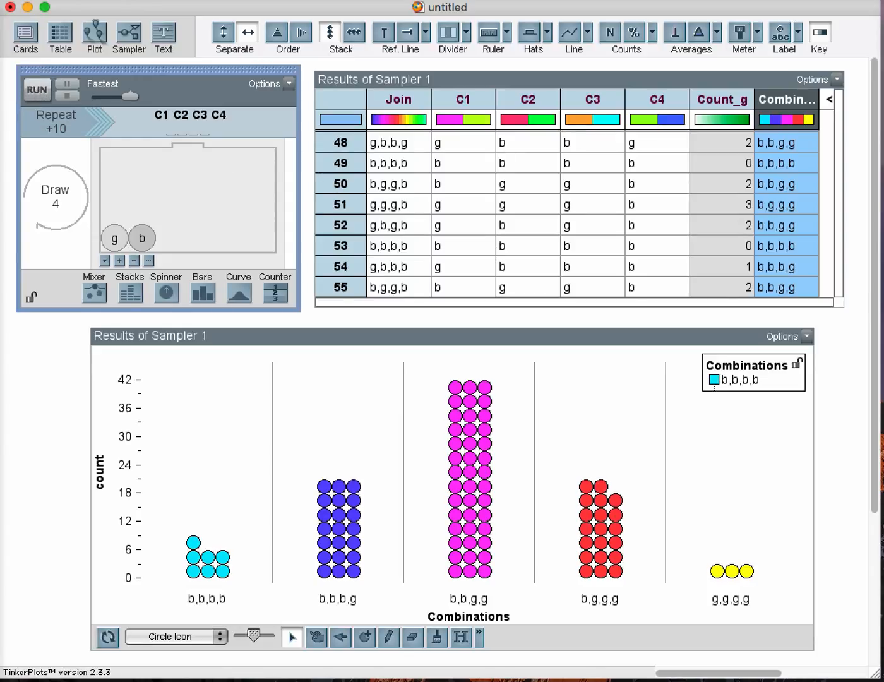
pyautogui.click(840, 217)
pyautogui.moveTo(840, 215); pyautogui.dragTo(838, 298)
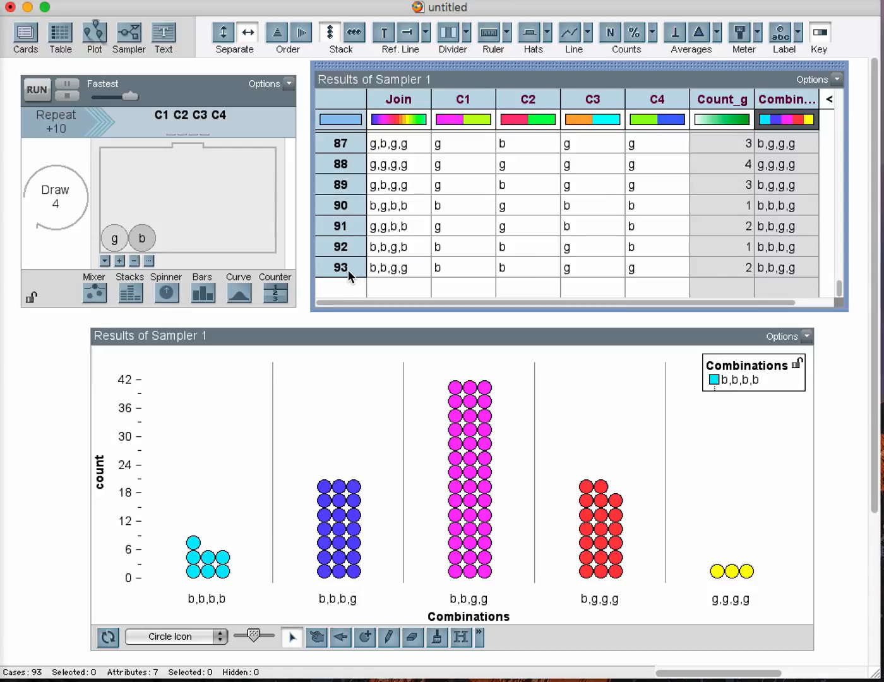
pyautogui.click(37, 92)
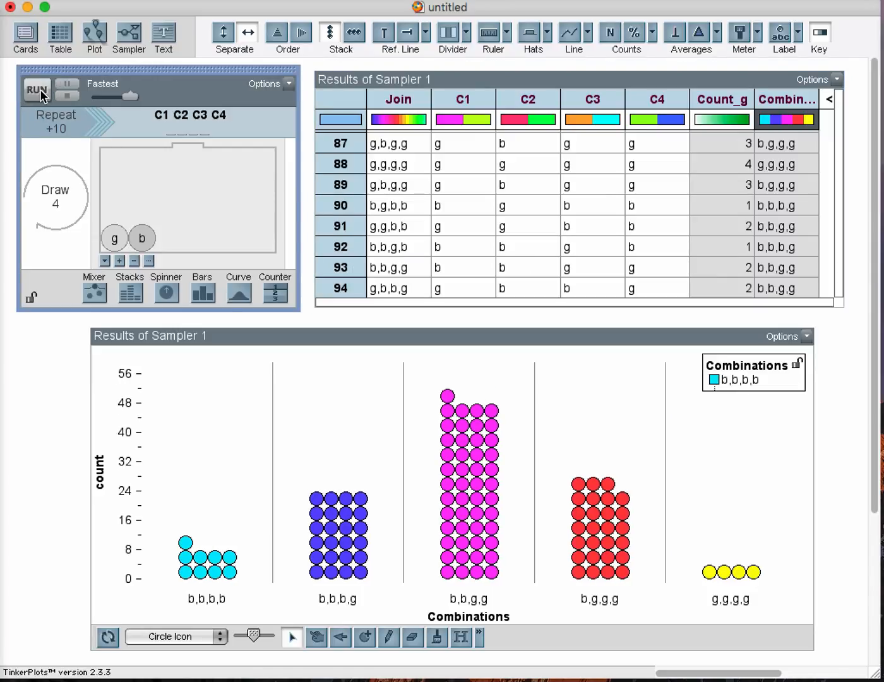
pyautogui.click(830, 223)
pyautogui.moveTo(835, 221); pyautogui.dragTo(838, 294)
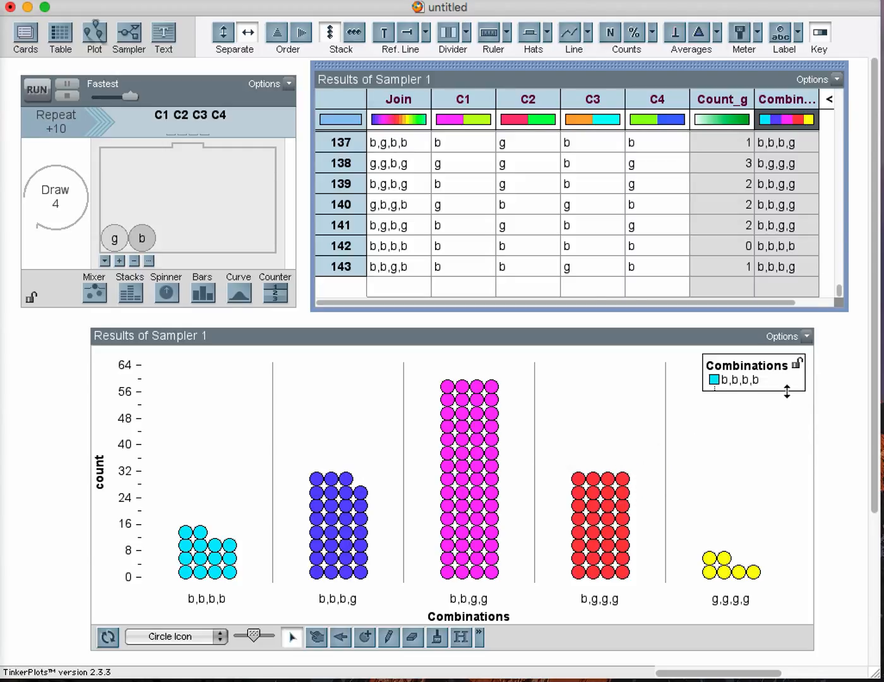
# Reset the plot to unsorted points and color them by Count_g
pyautogui.click(634, 462)
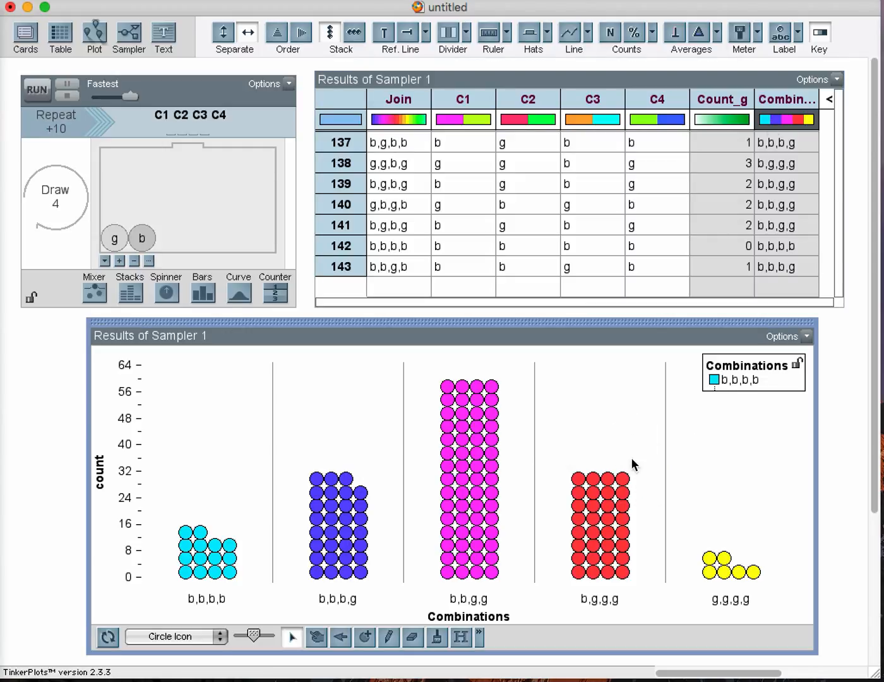
pyautogui.click(102, 636)
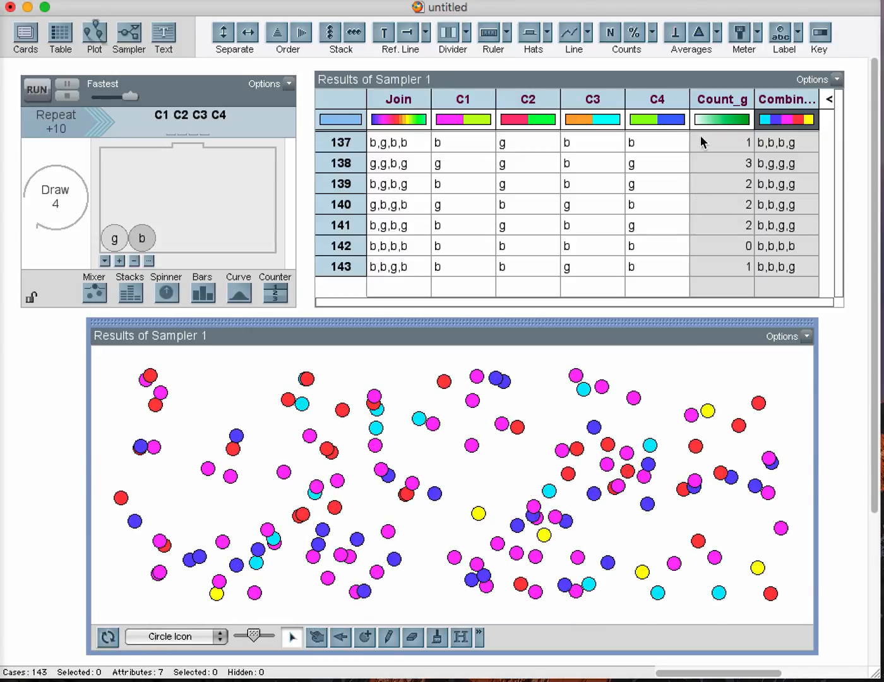
pyautogui.click(727, 100)
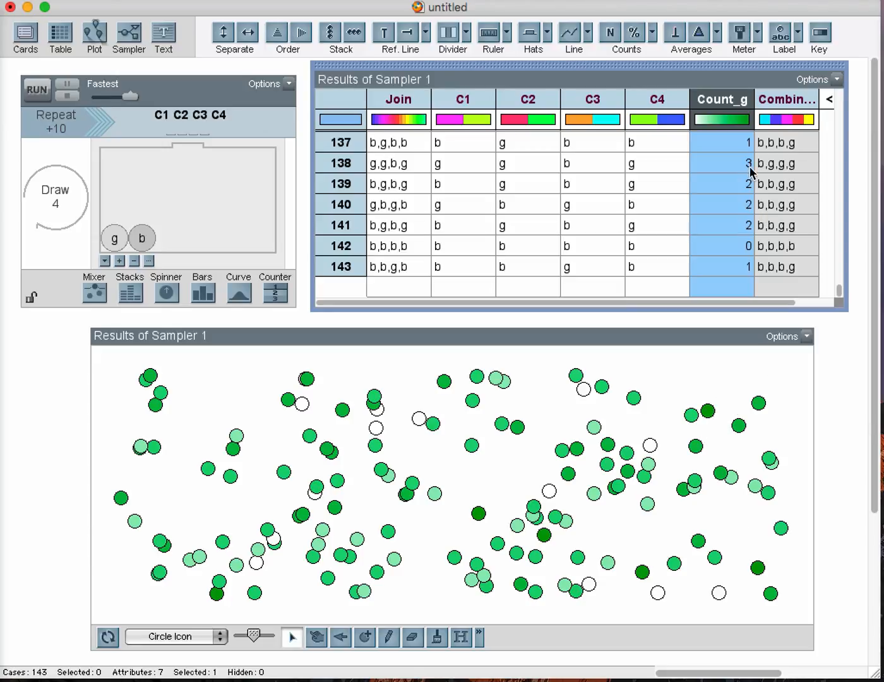
# Place Count_g on the plot's horizontal axis, separate it fully into a 0 to 4 scale, and stack the cases vertically
pyautogui.moveTo(667, 290); pyautogui.dragTo(451, 614)
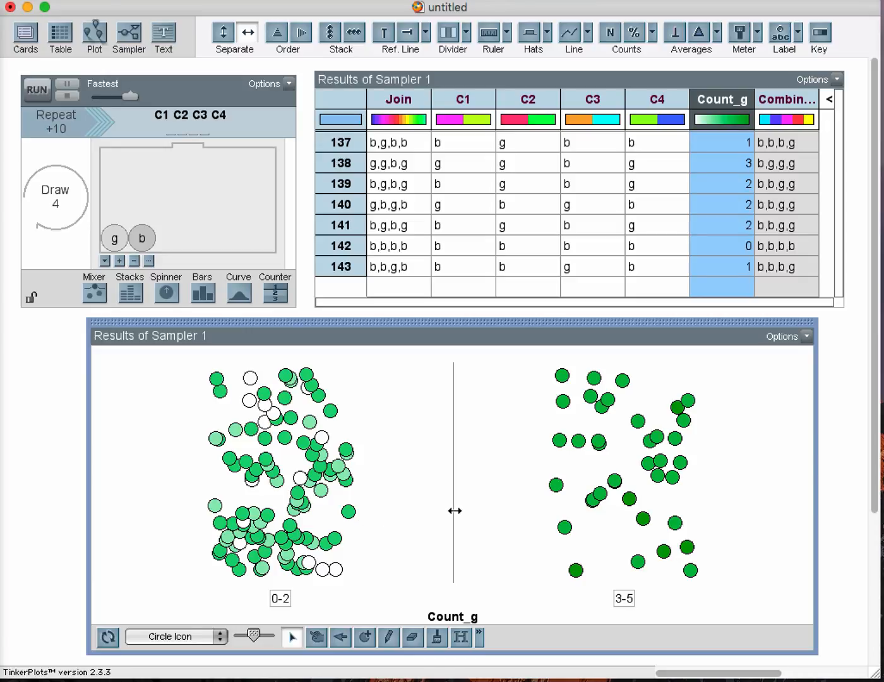
pyautogui.moveTo(454, 509); pyautogui.dragTo(88, 505)
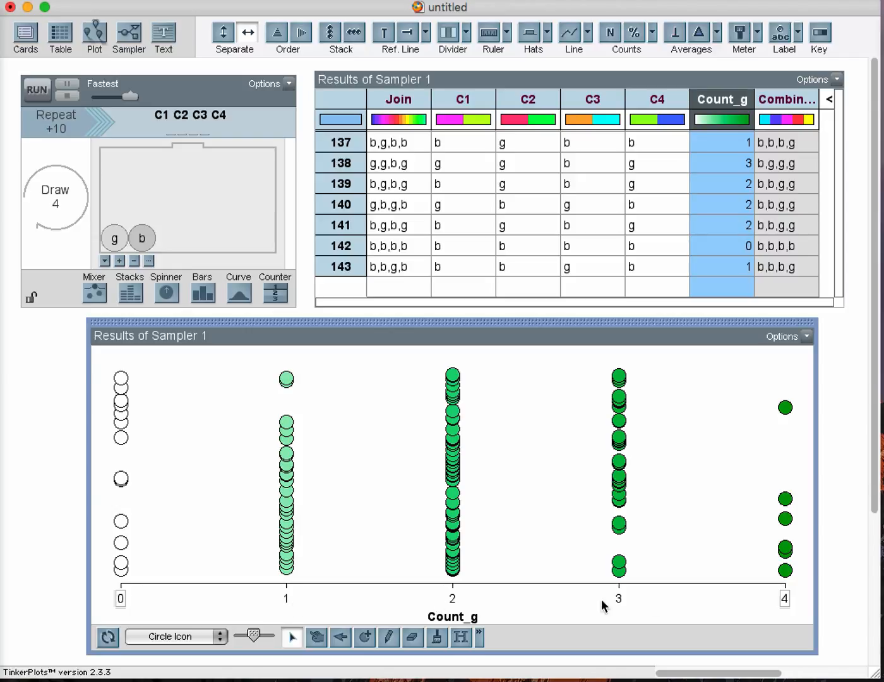
pyautogui.click(331, 33)
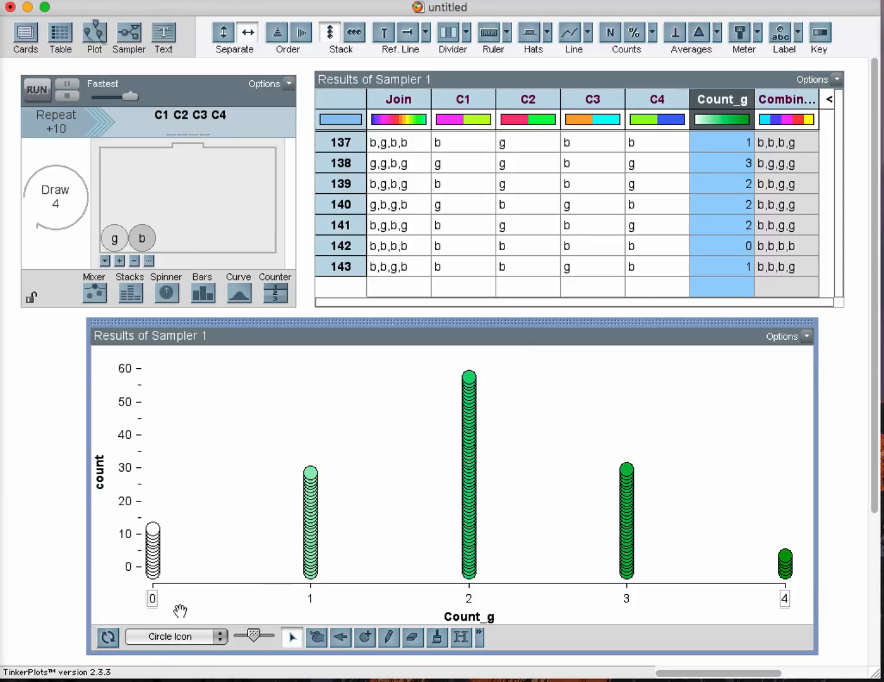
# Change the Count_g plot's icon style to Fuse Rectangular and color the bars by C1, comparing with C2 before returning to C1
pyautogui.click(205, 635)
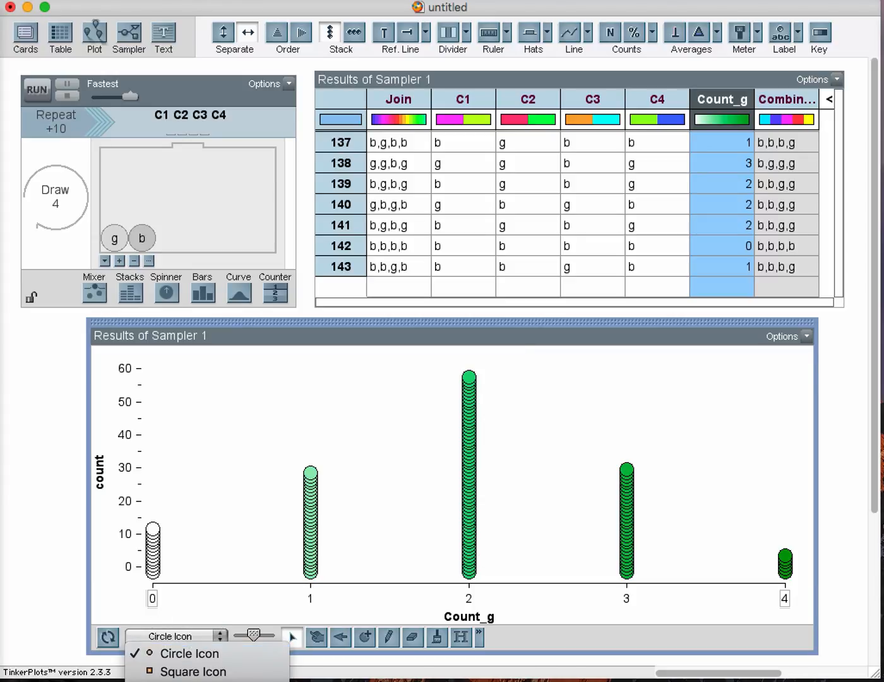
pyautogui.click(215, 669)
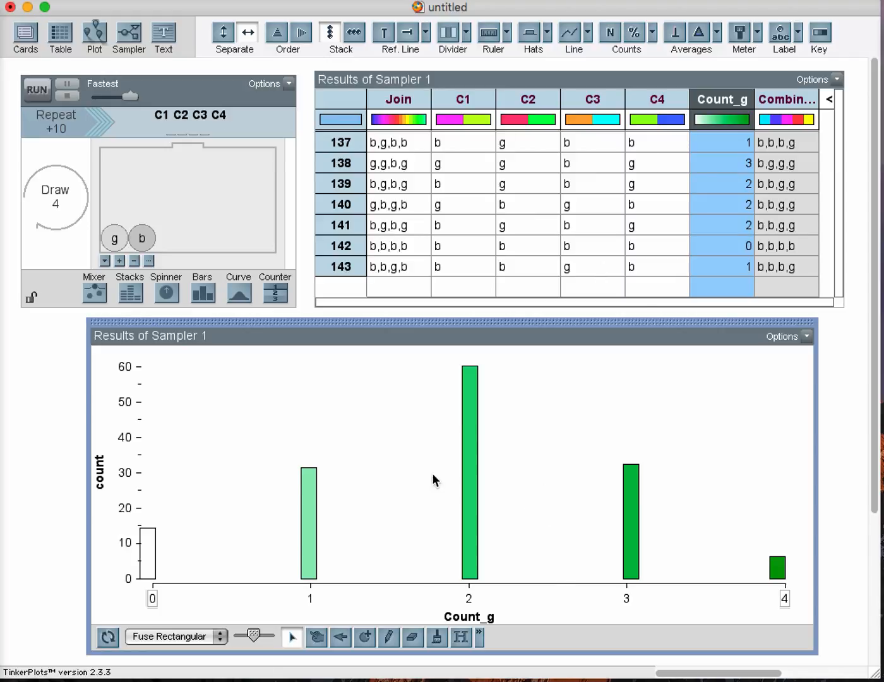
pyautogui.click(461, 98)
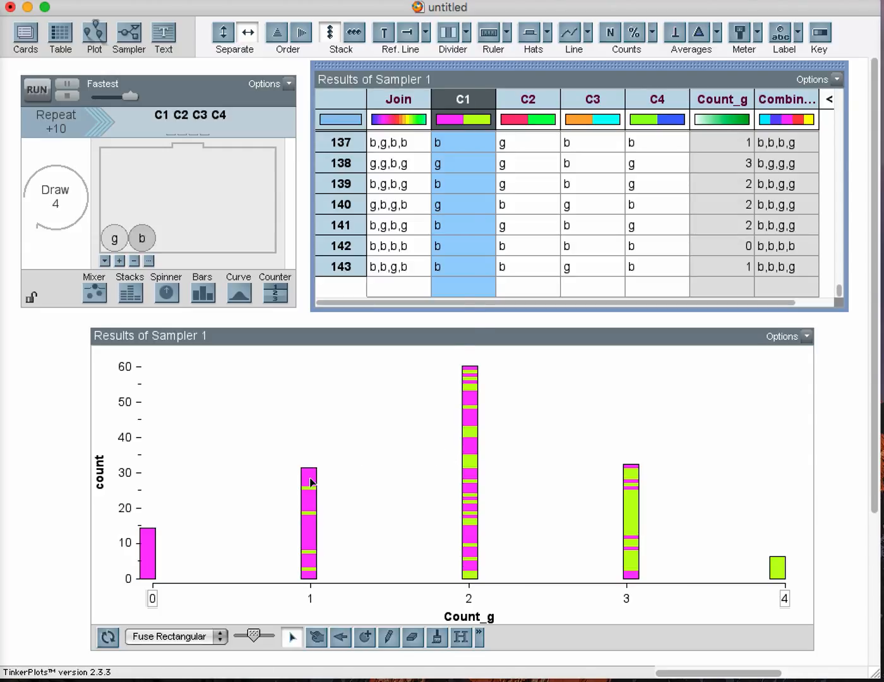
pyautogui.click(529, 99)
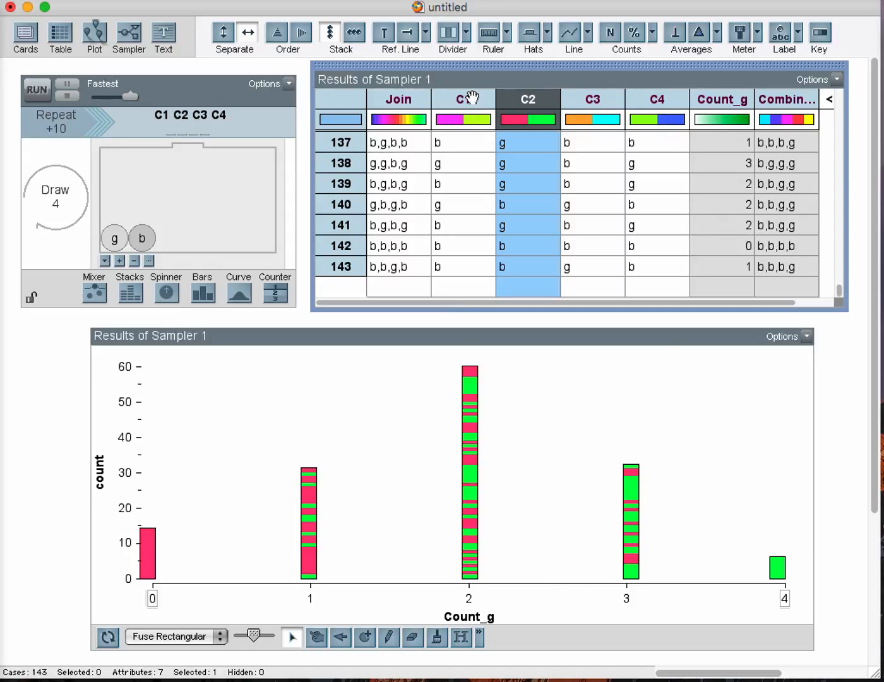
pyautogui.click(473, 99)
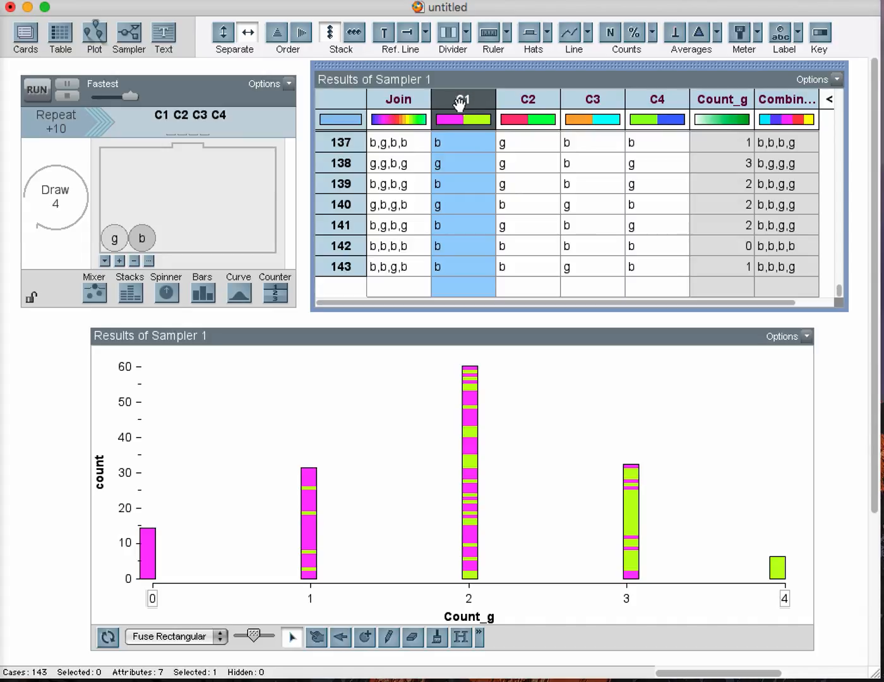
# Show the plot's C1 color key and order the stacked cases vertically by C1, leaving the plot deselected
pyautogui.click(820, 33)
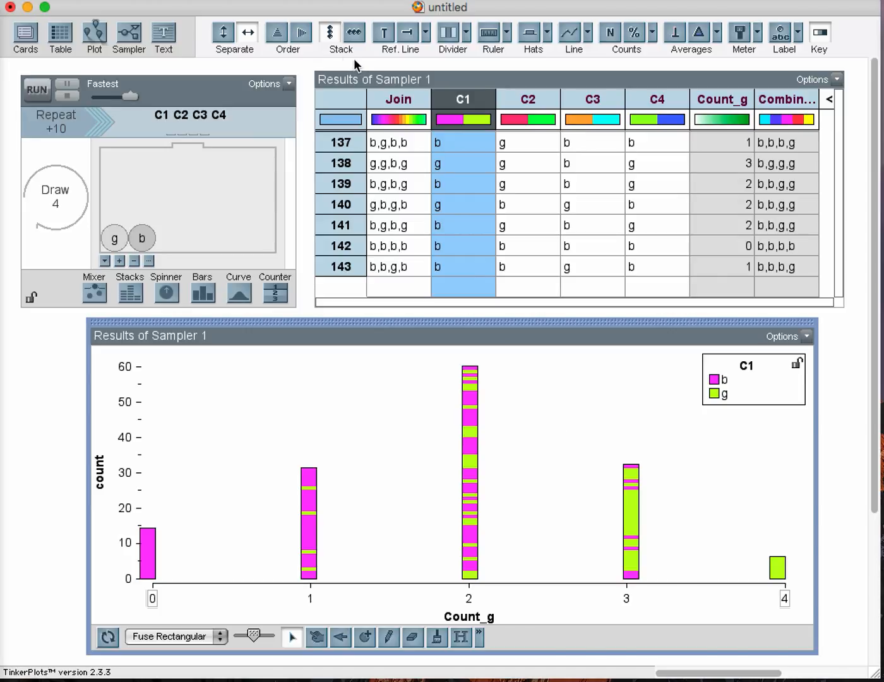
pyautogui.click(278, 35)
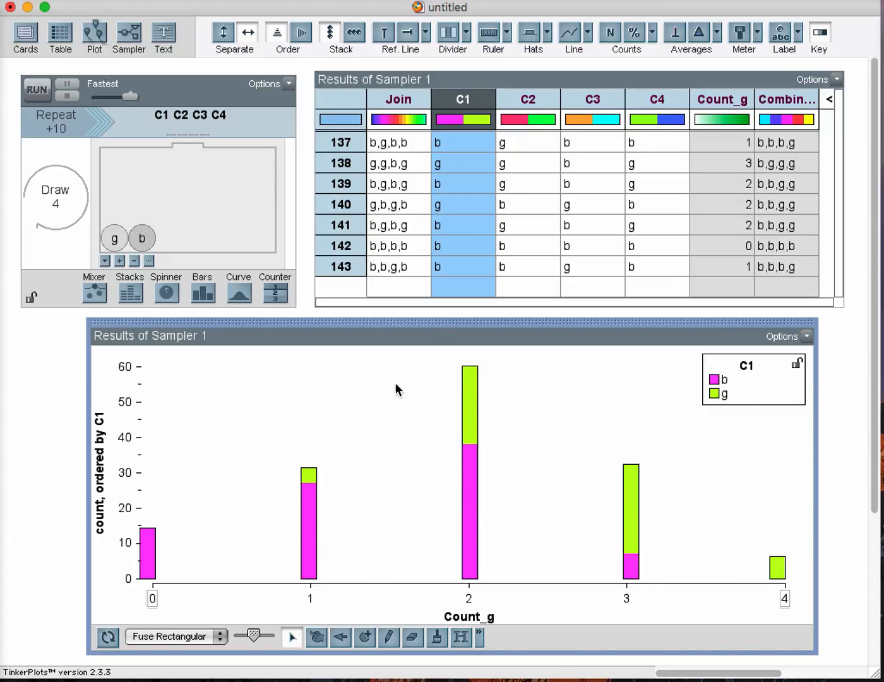
pyautogui.click(840, 472)
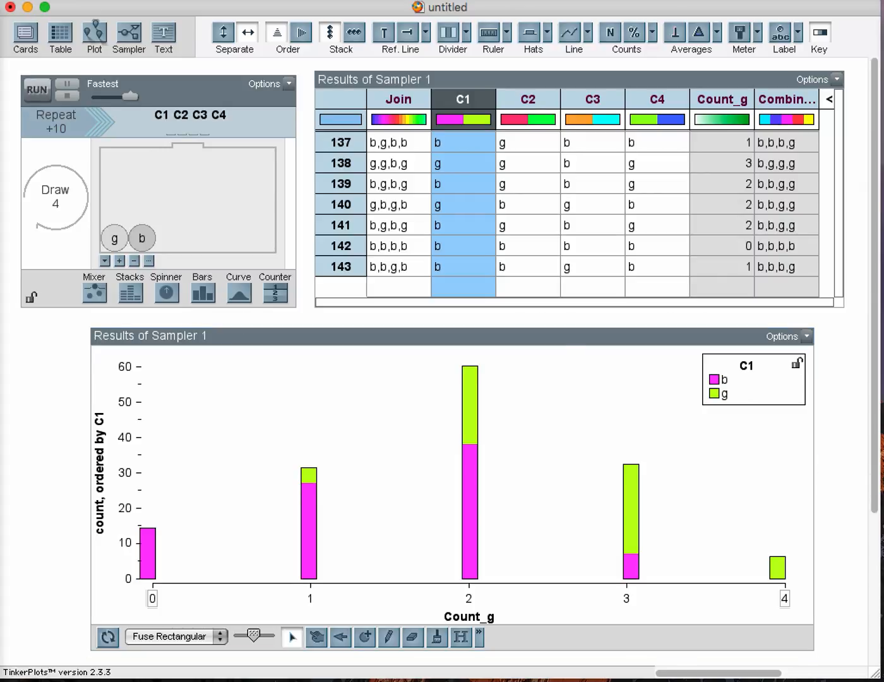